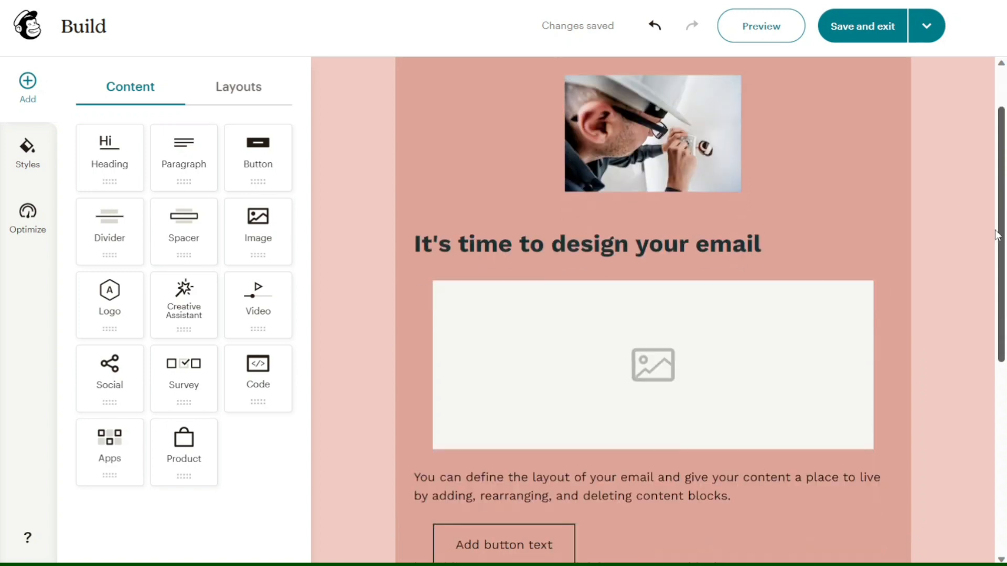
Center the email's button block and change its label to Sign Up.
{"action": "left_click", "coordinate": [553, 340]}
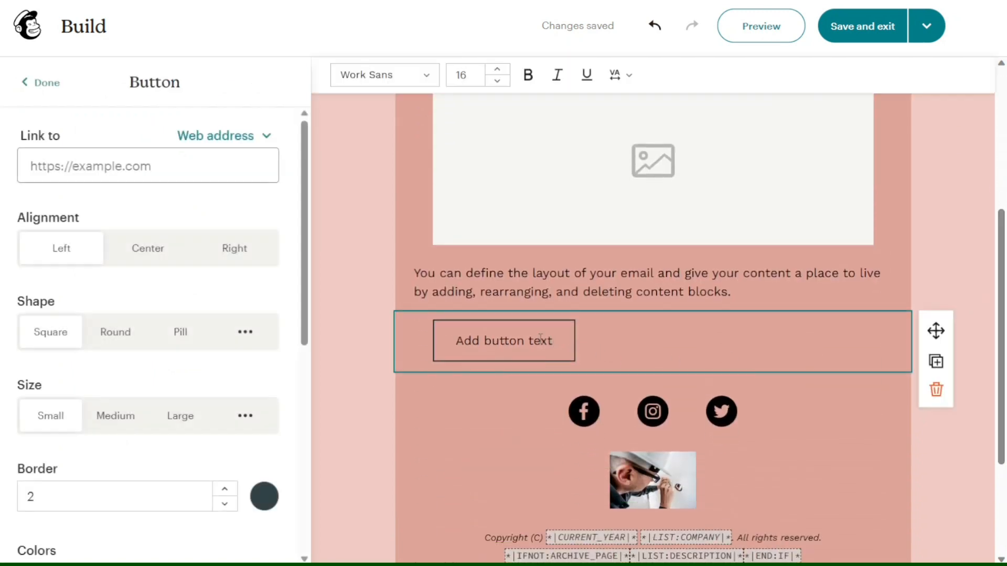
{"action": "left_click", "coordinate": [155, 252]}
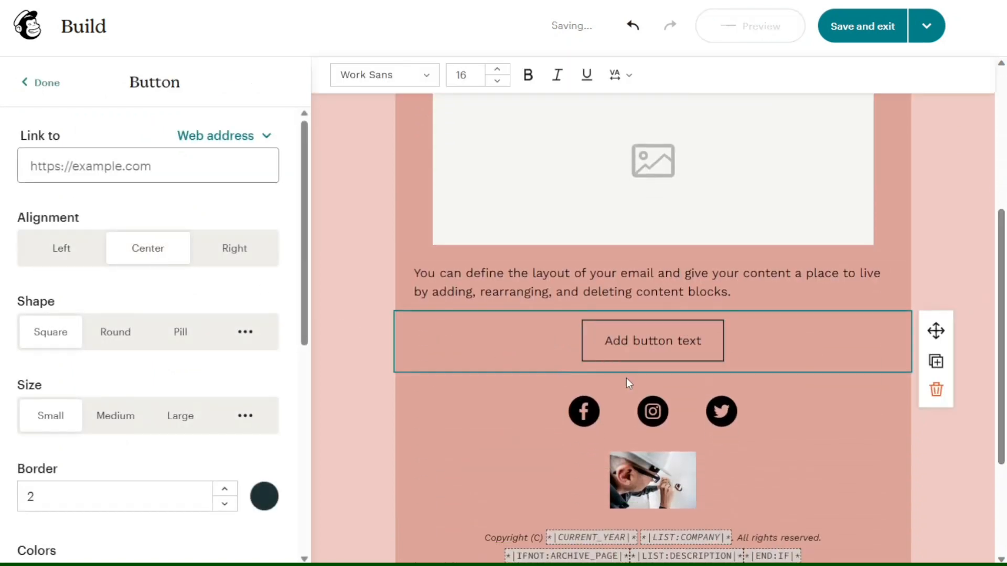
{"action": "triple_click", "coordinate": [684, 347]}
{"action": "type", "text": "S"}
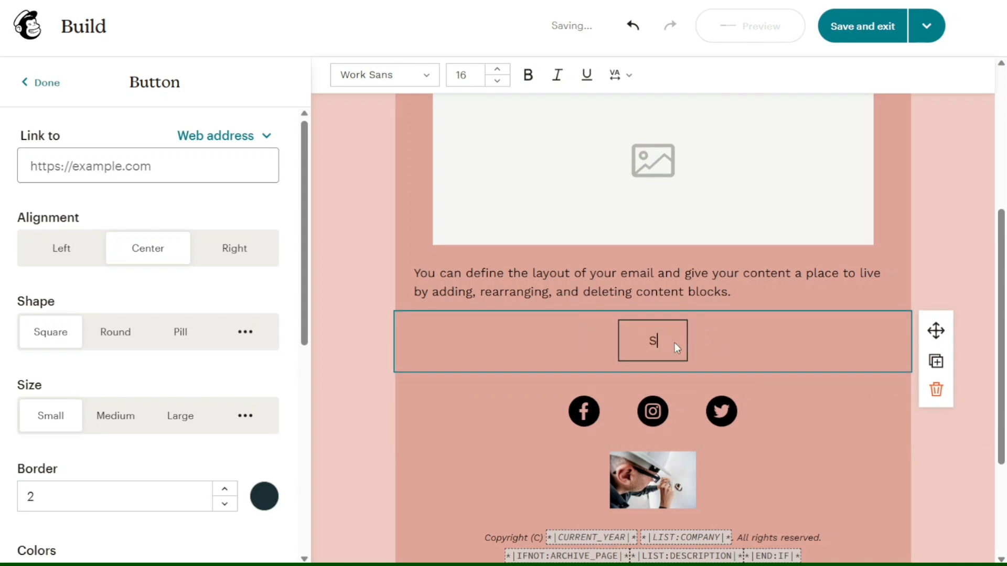
{"action": "type", "text": "ign Up"}
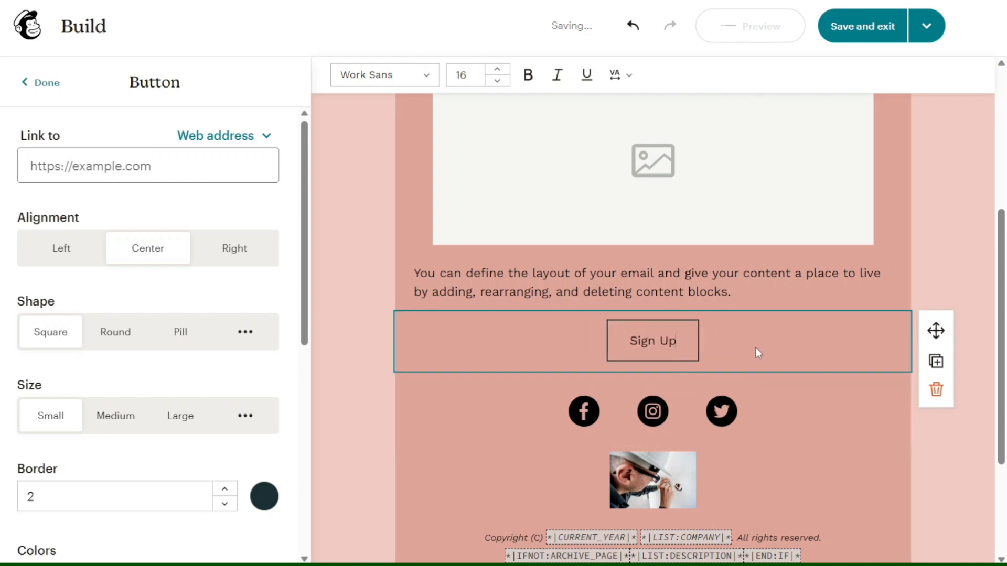
{"action": "left_click", "coordinate": [939, 278]}
{"action": "left_click", "coordinate": [735, 290]}
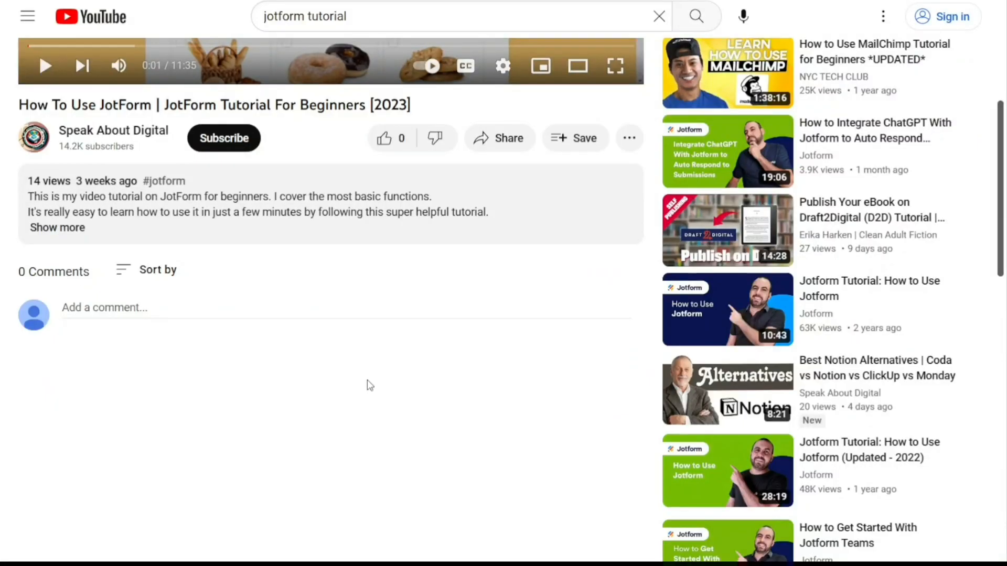
{"action": "left_click", "coordinate": [71, 229]}
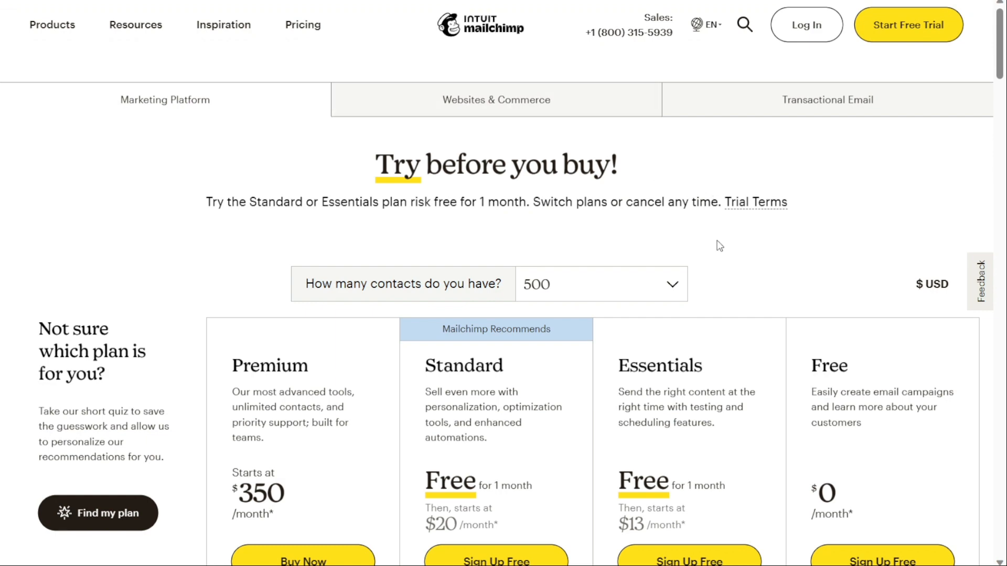
Sign up for Mailchimp's Free plan from the pricing page.
{"action": "scroll", "coordinate": [719, 246], "scroll_direction": "down", "scroll_amount": 4}
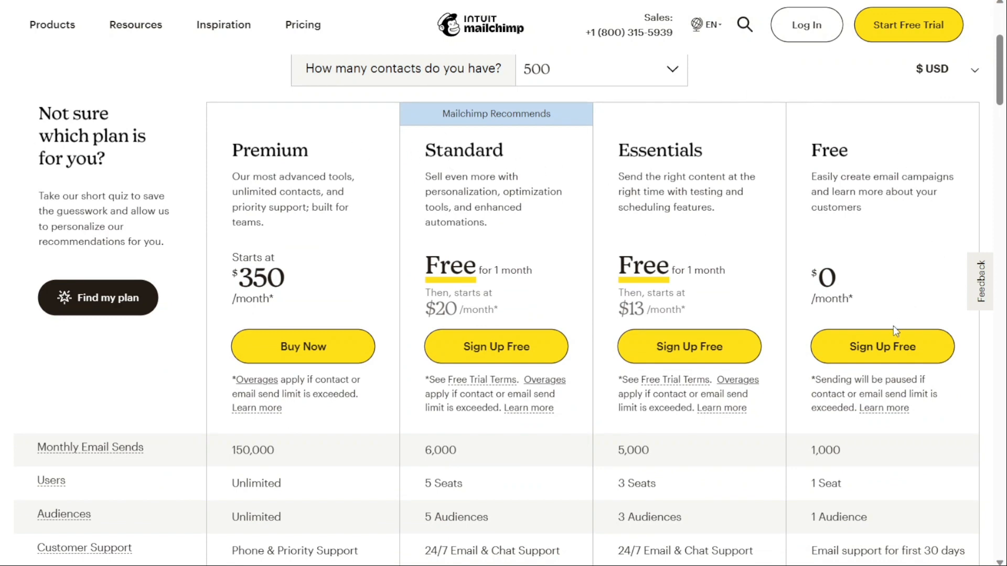
{"action": "left_click", "coordinate": [901, 349]}
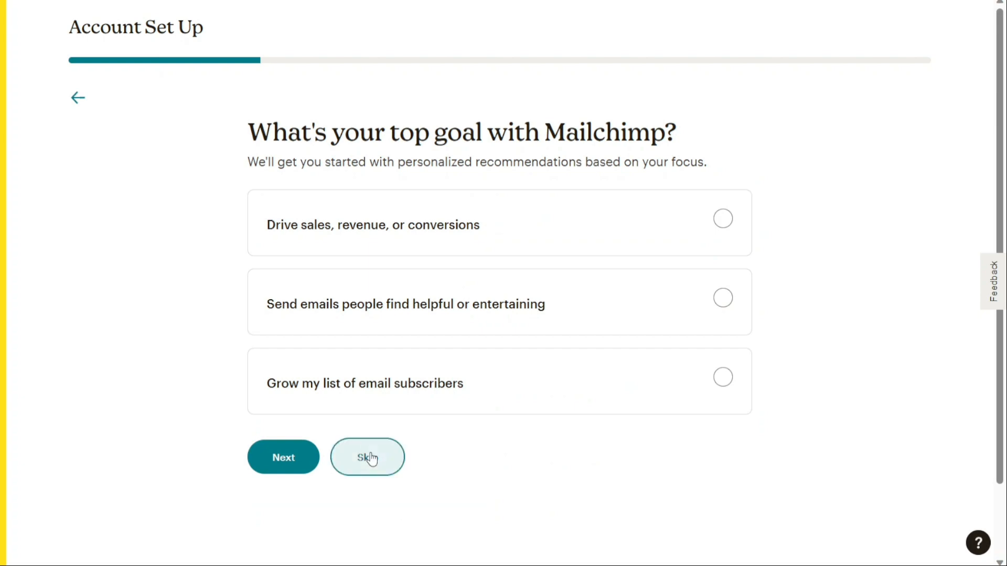
Skip the account setup questions about your top goal and what to explore first, then answer how many contacts you have.
{"action": "left_click", "coordinate": [371, 458]}
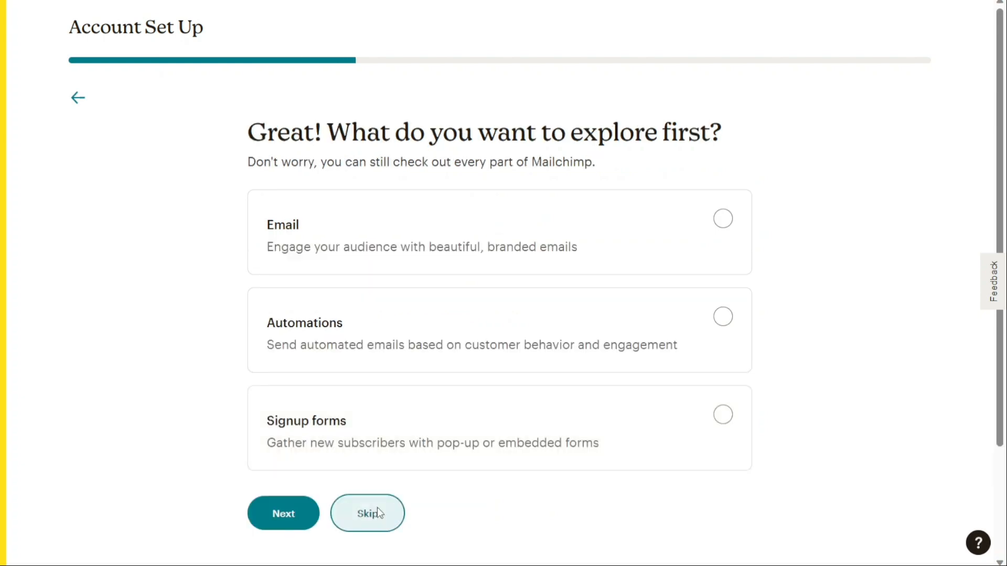
{"action": "left_click", "coordinate": [378, 509]}
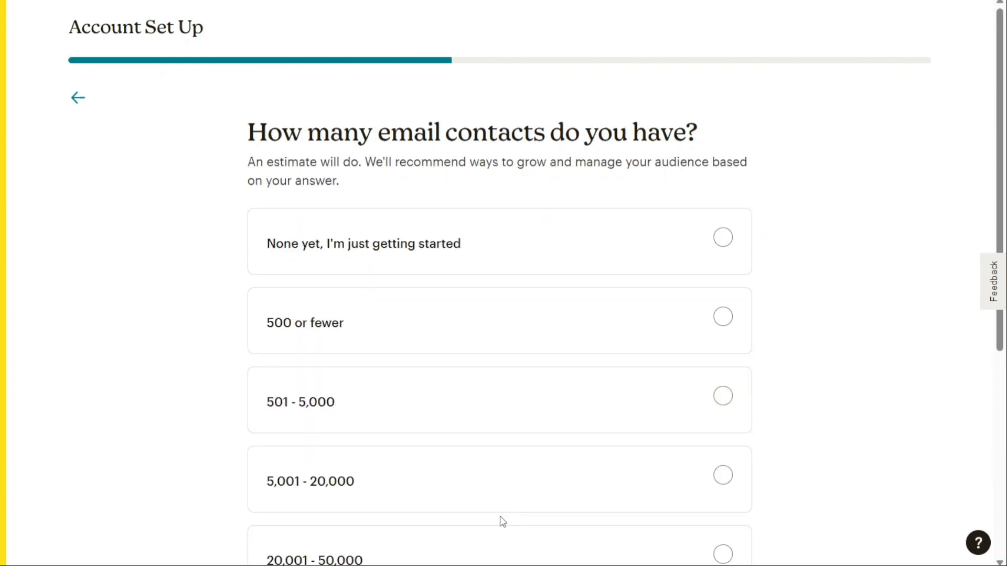
{"action": "scroll", "coordinate": [765, 364], "scroll_direction": "down", "scroll_amount": 5}
{"action": "left_click", "coordinate": [361, 384]}
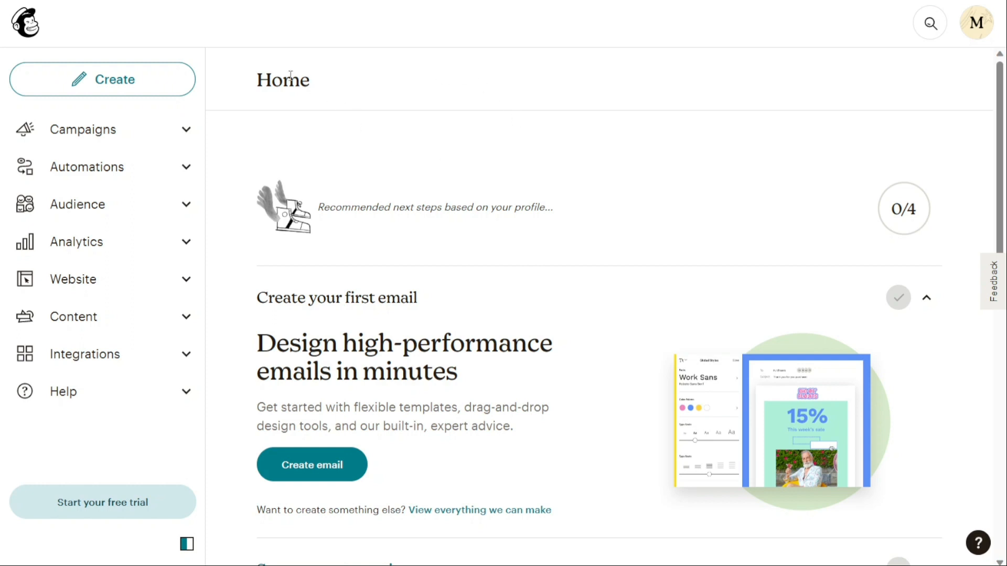
Examine the Home dashboard and its recommended next steps.
{"action": "double_click", "coordinate": [290, 76]}
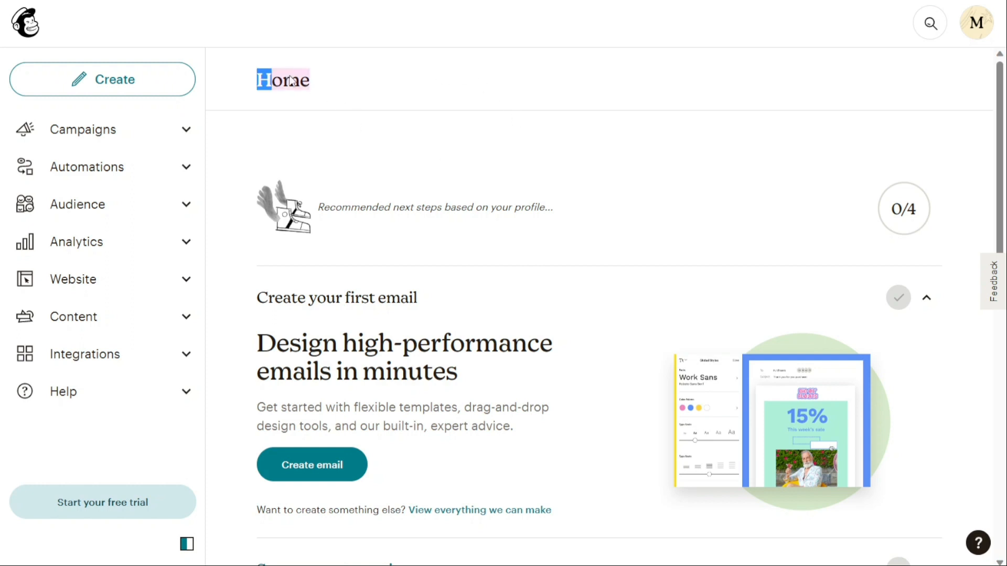
{"action": "left_click", "coordinate": [328, 94]}
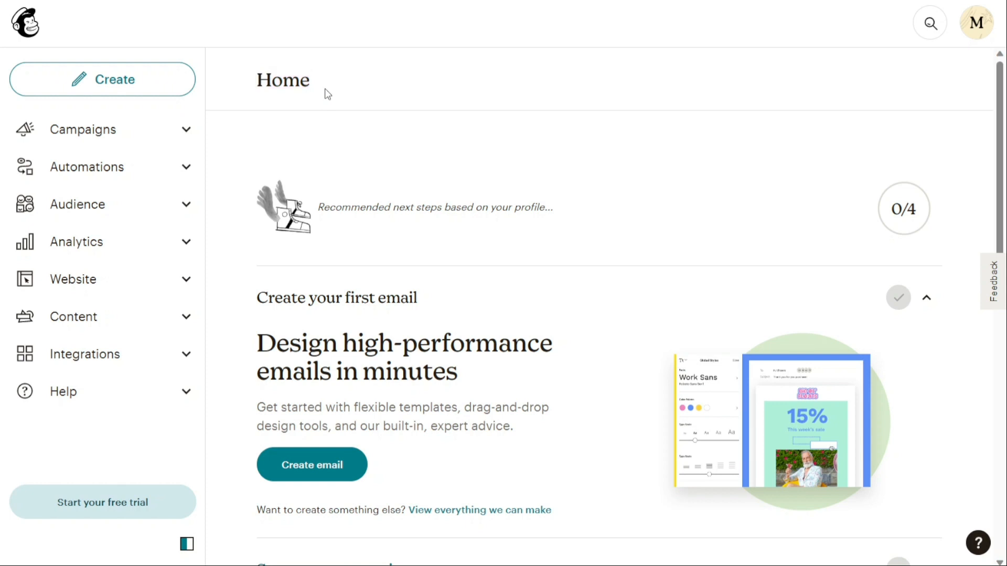
{"action": "left_click_drag", "start_coordinate": [312, 82], "coordinate": [262, 81]}
{"action": "left_click", "coordinate": [332, 128]}
{"action": "scroll", "coordinate": [359, 241], "scroll_direction": "down", "scroll_amount": 6}
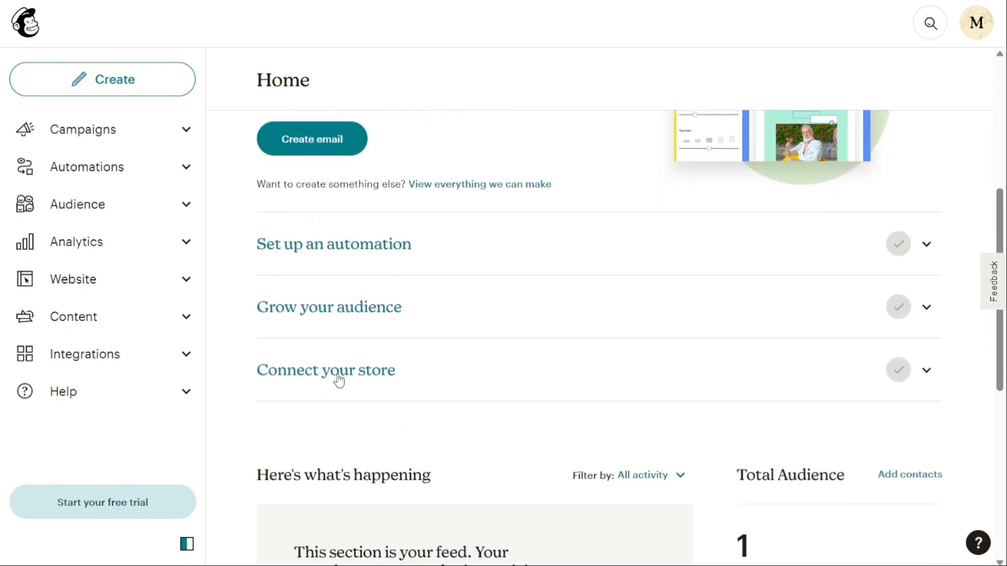
{"action": "scroll", "coordinate": [242, 419], "scroll_direction": "up", "scroll_amount": 4}
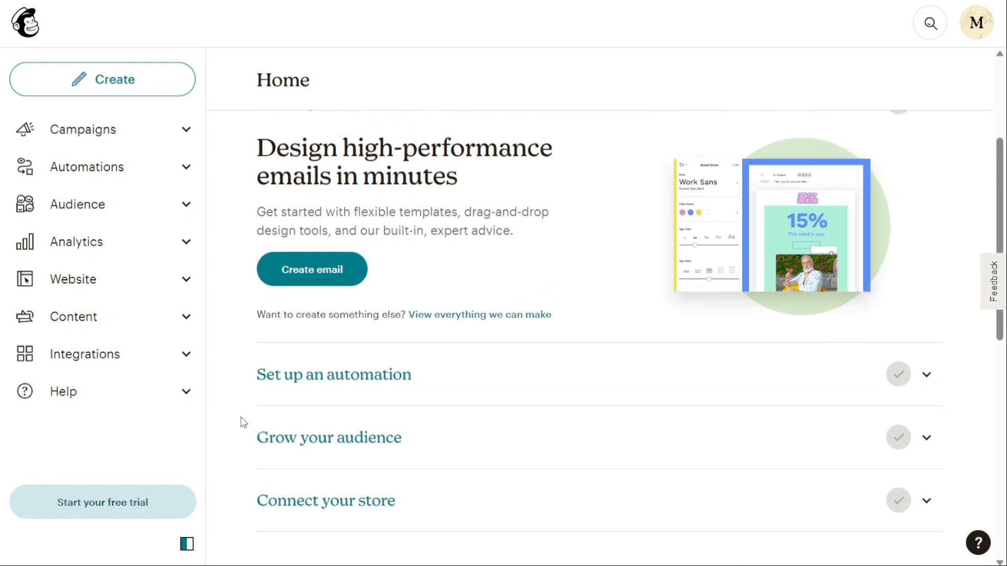
{"action": "scroll", "coordinate": [242, 420], "scroll_direction": "up", "scroll_amount": 3}
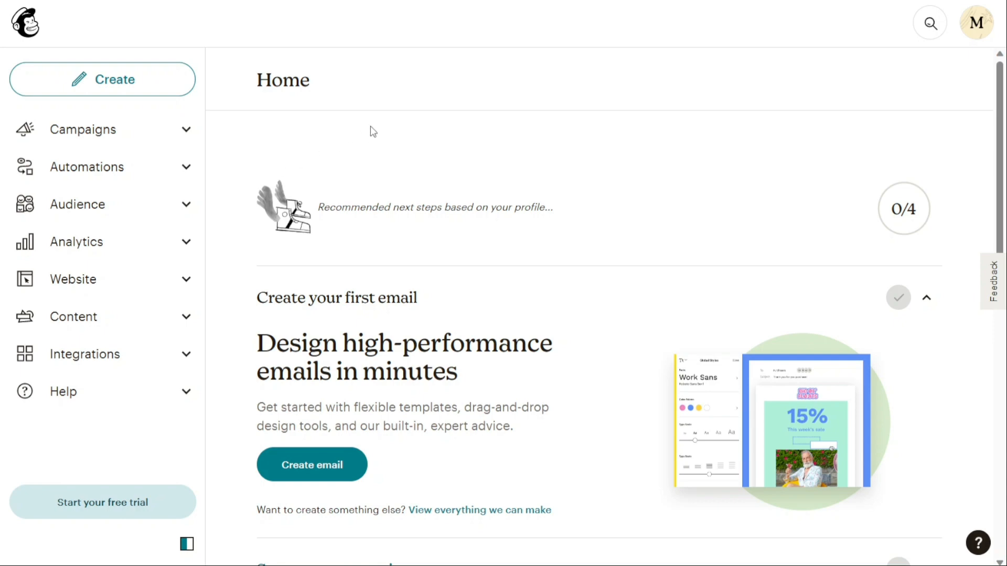
{"action": "scroll", "coordinate": [370, 132], "scroll_direction": "down", "scroll_amount": 1}
{"action": "scroll", "coordinate": [370, 131], "scroll_direction": "down", "scroll_amount": 2}
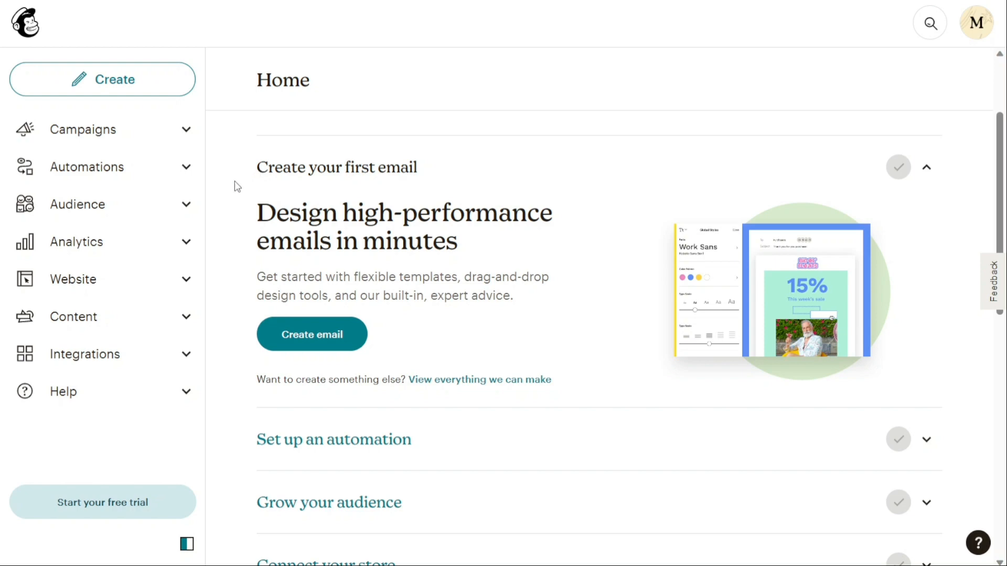
Open the audience's list of all contacts.
{"action": "left_click", "coordinate": [171, 213]}
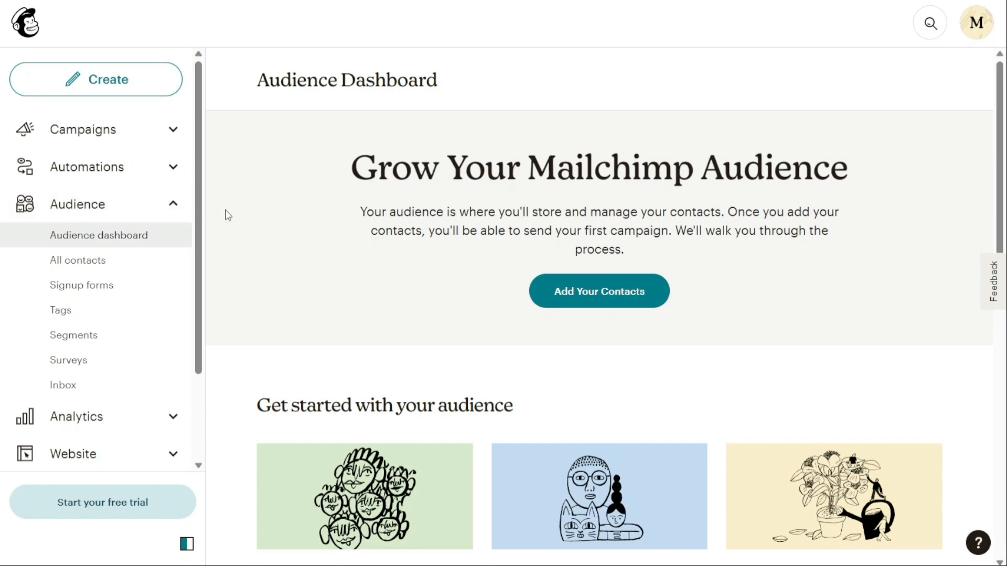
{"action": "left_click", "coordinate": [124, 262]}
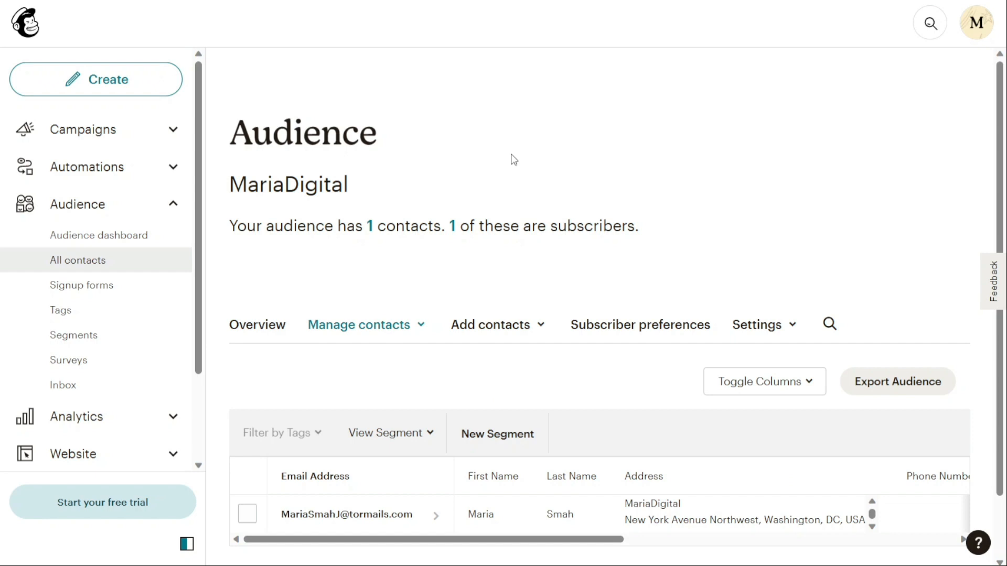
{"action": "scroll", "coordinate": [513, 160], "scroll_direction": "down", "scroll_amount": 2}
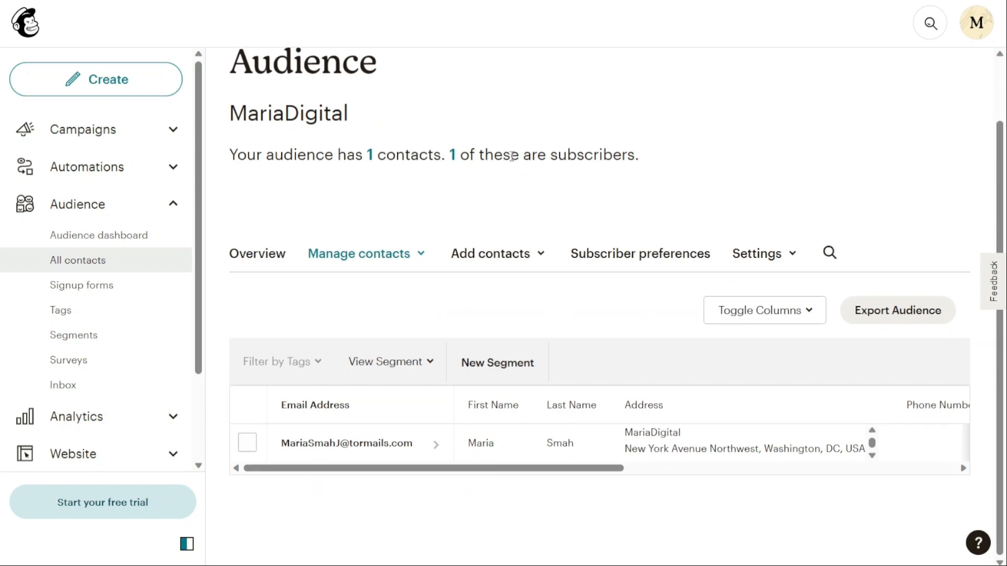
Open the Add subscriber form and paste the new subscriber's e-mail address.
{"action": "left_click", "coordinate": [513, 262]}
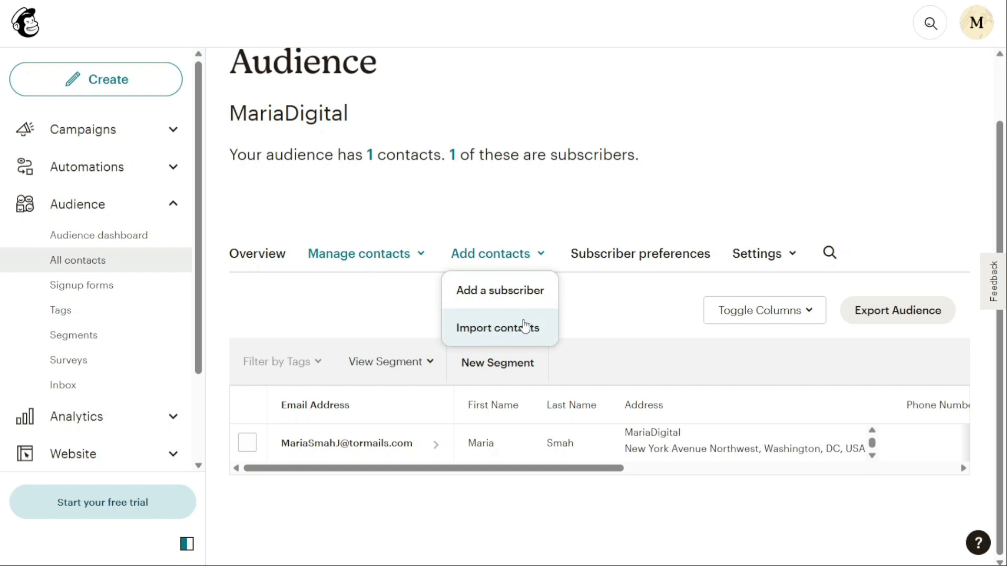
{"action": "left_click", "coordinate": [499, 295]}
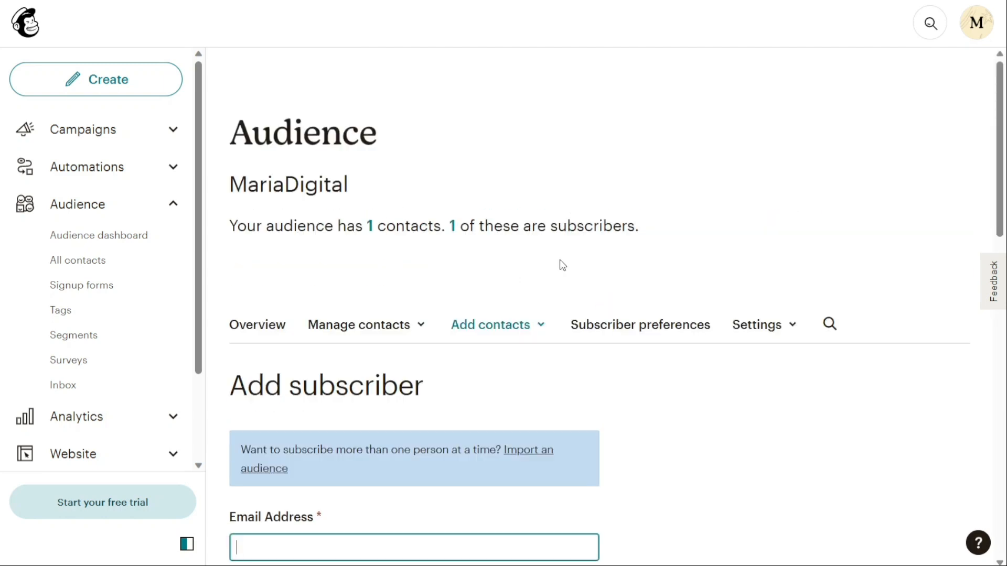
{"action": "left_click", "coordinate": [560, 261]}
{"action": "scroll", "coordinate": [561, 261], "scroll_direction": "down", "scroll_amount": 2}
{"action": "scroll", "coordinate": [561, 264], "scroll_direction": "down", "scroll_amount": 3}
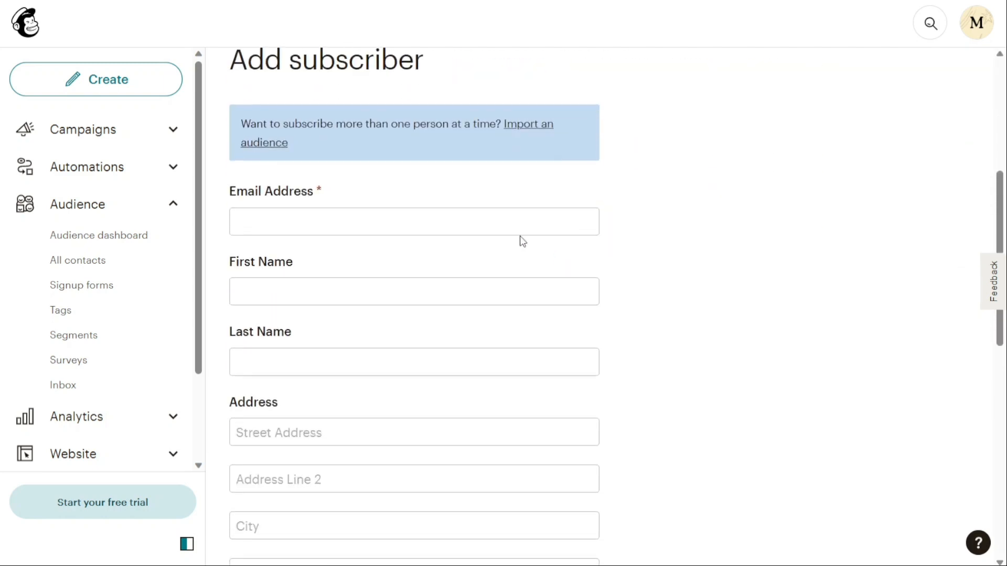
{"action": "left_click", "coordinate": [504, 227]}
{"action": "key", "text": "ctrl+v"}
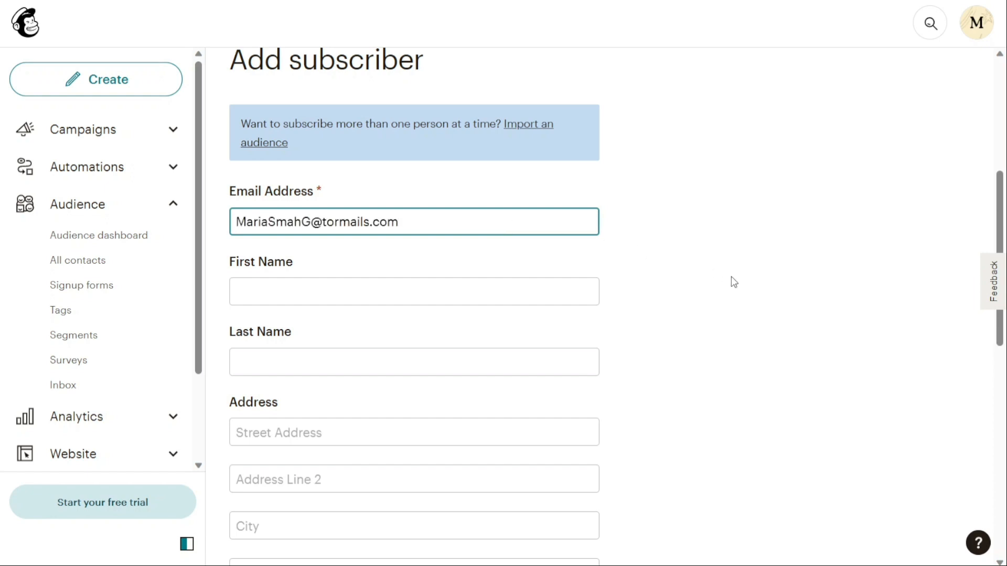
Review the remaining fields of the Add subscriber form.
{"action": "left_click", "coordinate": [731, 276]}
{"action": "scroll", "coordinate": [732, 276], "scroll_direction": "down", "scroll_amount": 4}
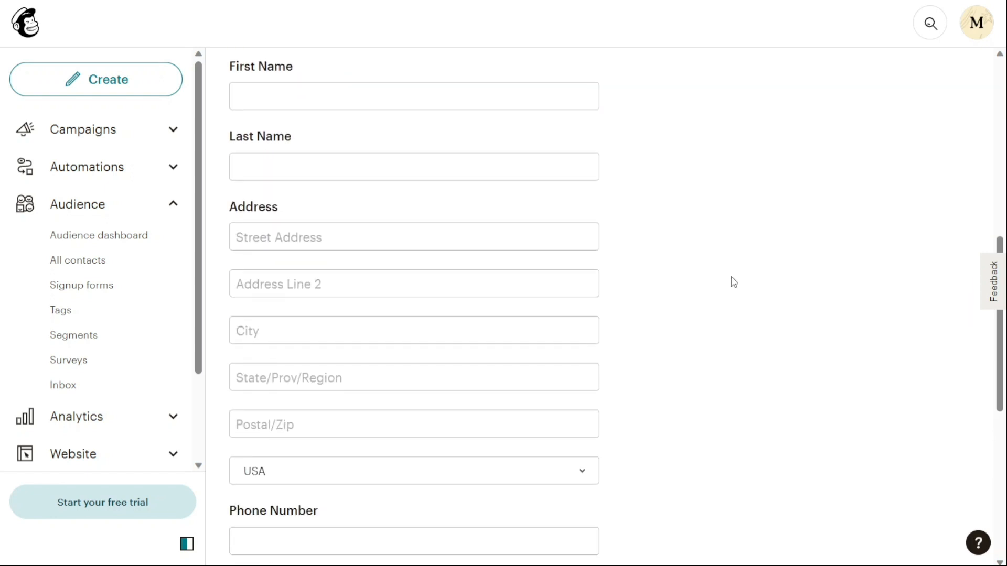
{"action": "scroll", "coordinate": [732, 277], "scroll_direction": "down", "scroll_amount": 3}
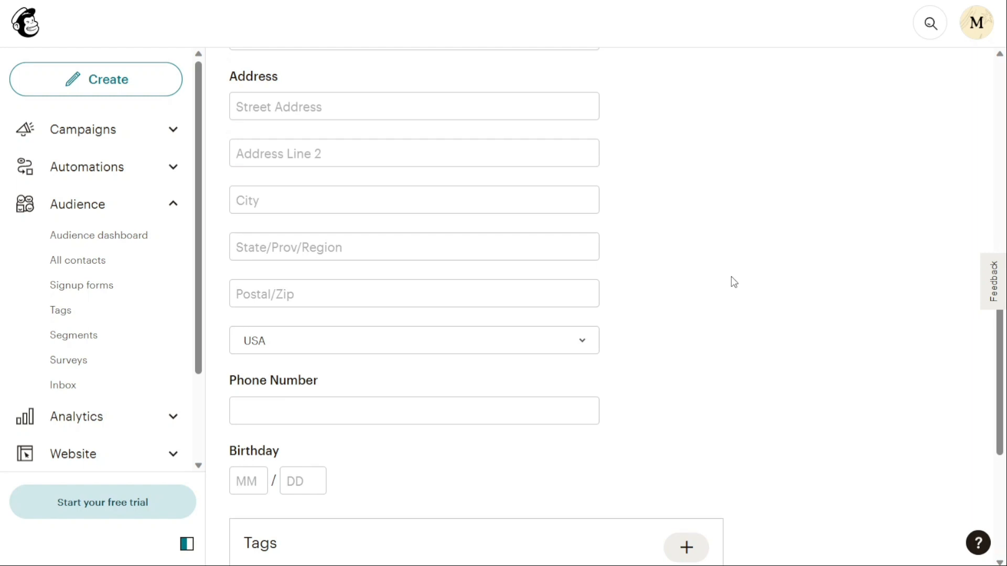
{"action": "scroll", "coordinate": [732, 278], "scroll_direction": "down", "scroll_amount": 3}
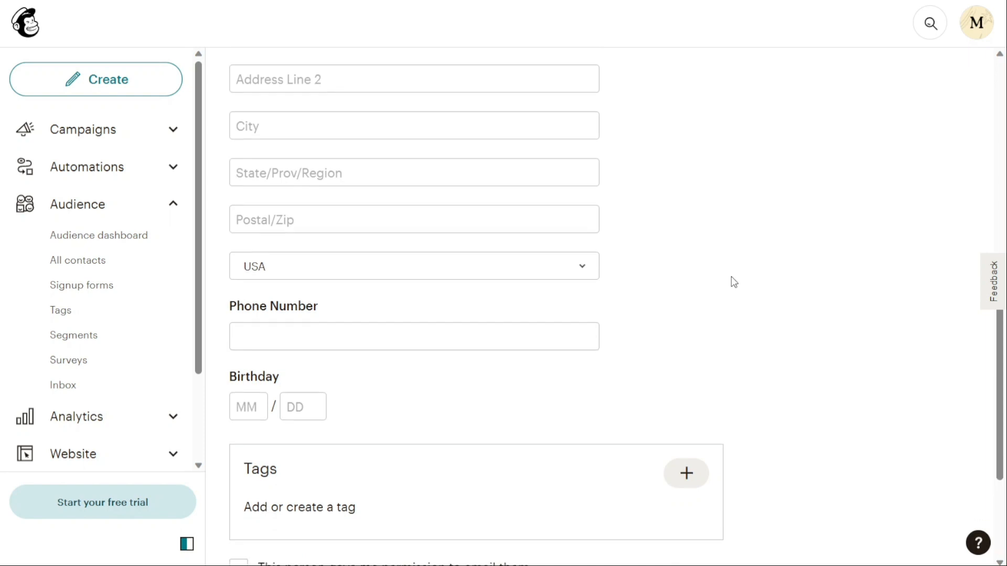
{"action": "scroll", "coordinate": [734, 283], "scroll_direction": "down", "scroll_amount": 1}
{"action": "scroll", "coordinate": [733, 282], "scroll_direction": "up", "scroll_amount": 1}
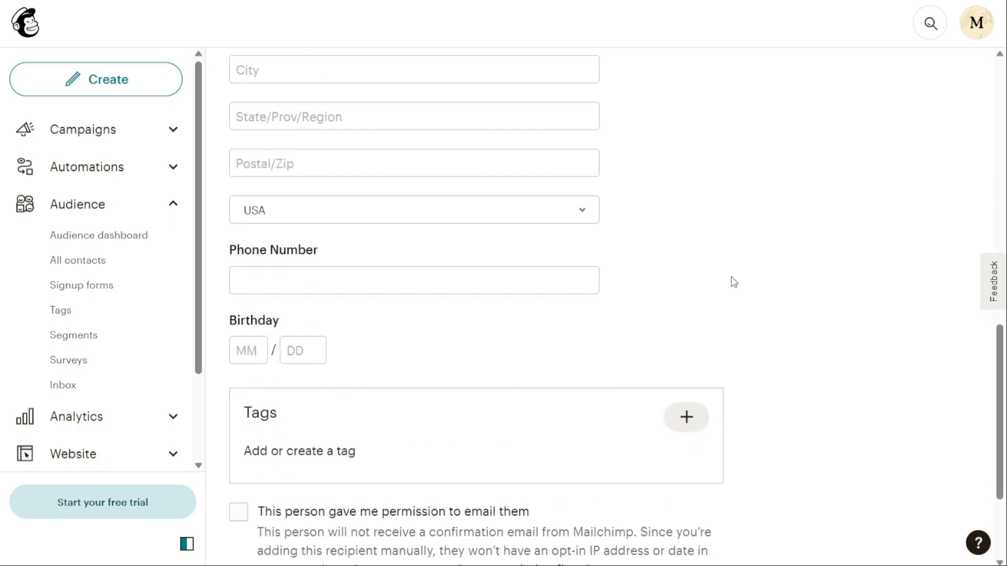
{"action": "scroll", "coordinate": [731, 277], "scroll_direction": "up", "scroll_amount": 10}
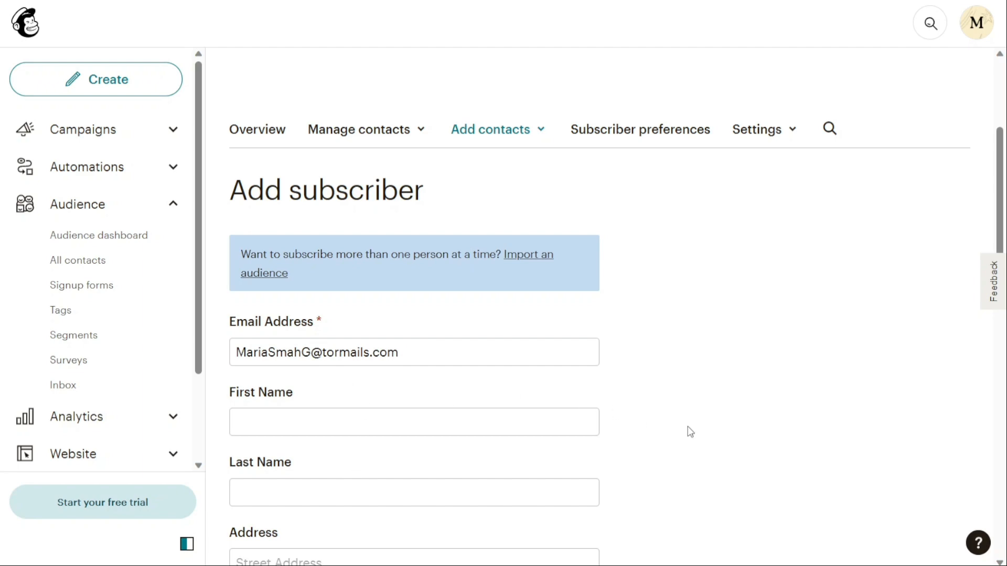
{"action": "scroll", "coordinate": [690, 432], "scroll_direction": "down", "scroll_amount": 10}
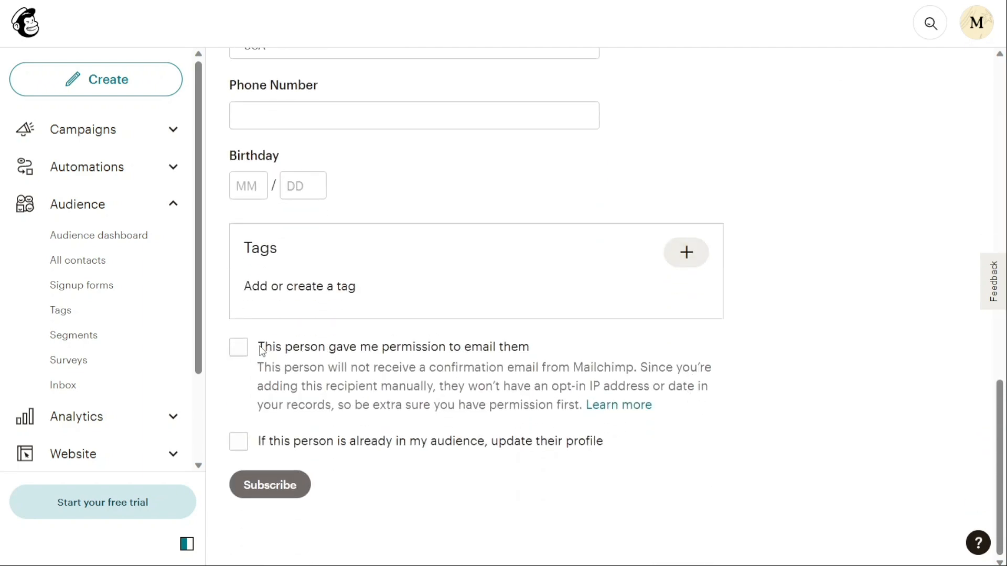
Confirm email permission, allow updating an existing profile, and subscribe the contact.
{"action": "left_click", "coordinate": [240, 351]}
{"action": "left_click", "coordinate": [237, 445]}
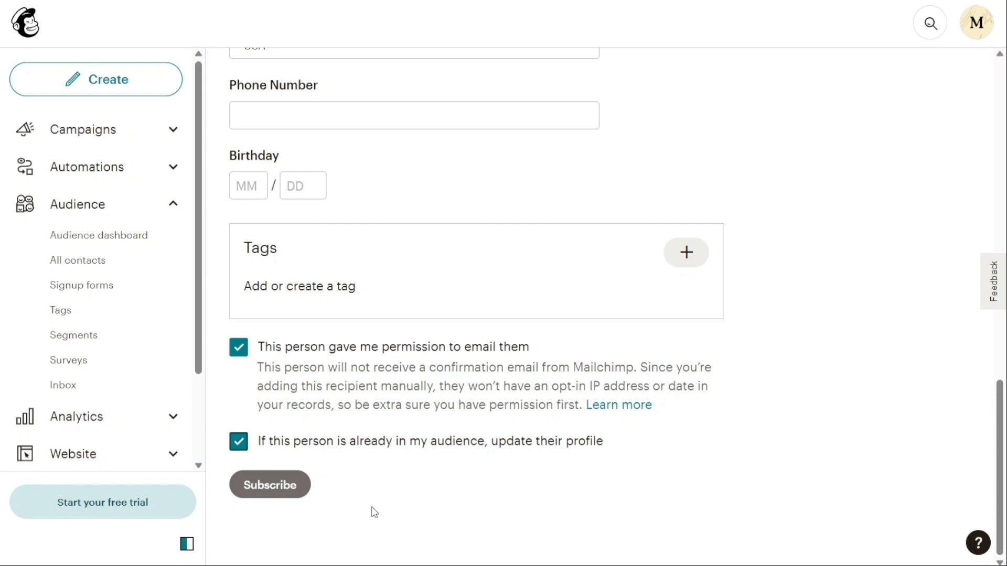
{"action": "left_click", "coordinate": [273, 488]}
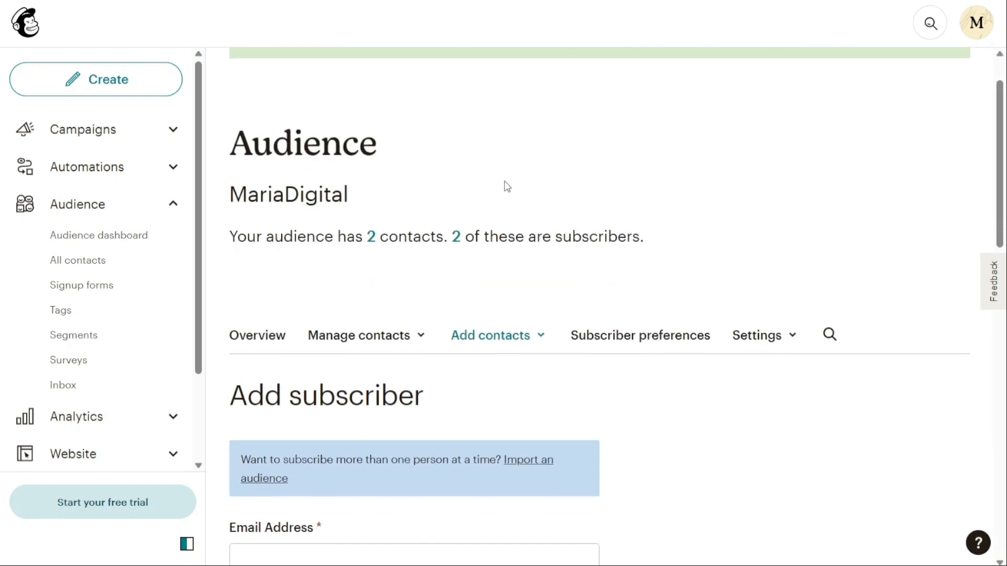
Open Campaigns and start creating a new campaign.
{"action": "scroll", "coordinate": [507, 187], "scroll_direction": "down", "scroll_amount": 4}
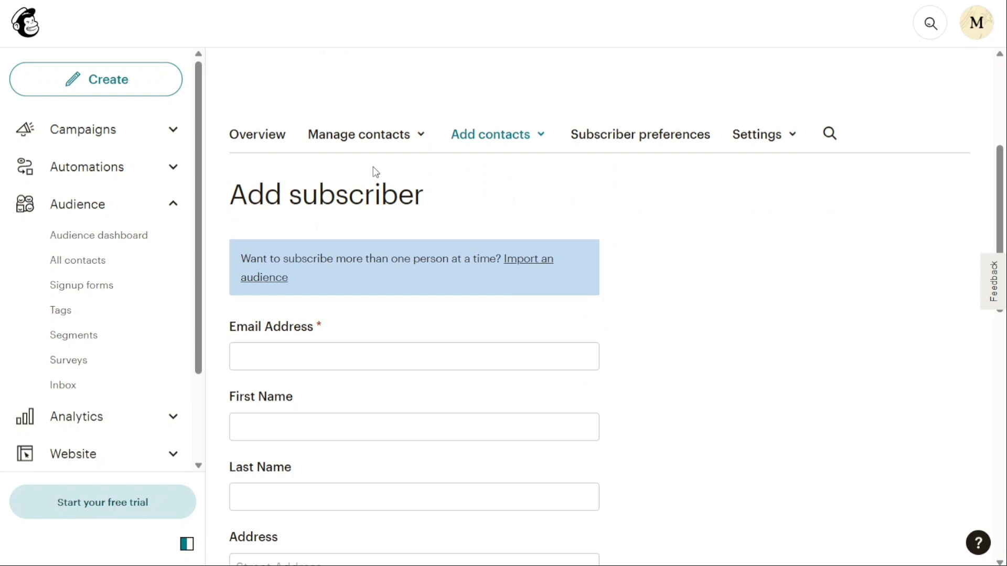
{"action": "left_click", "coordinate": [169, 132]}
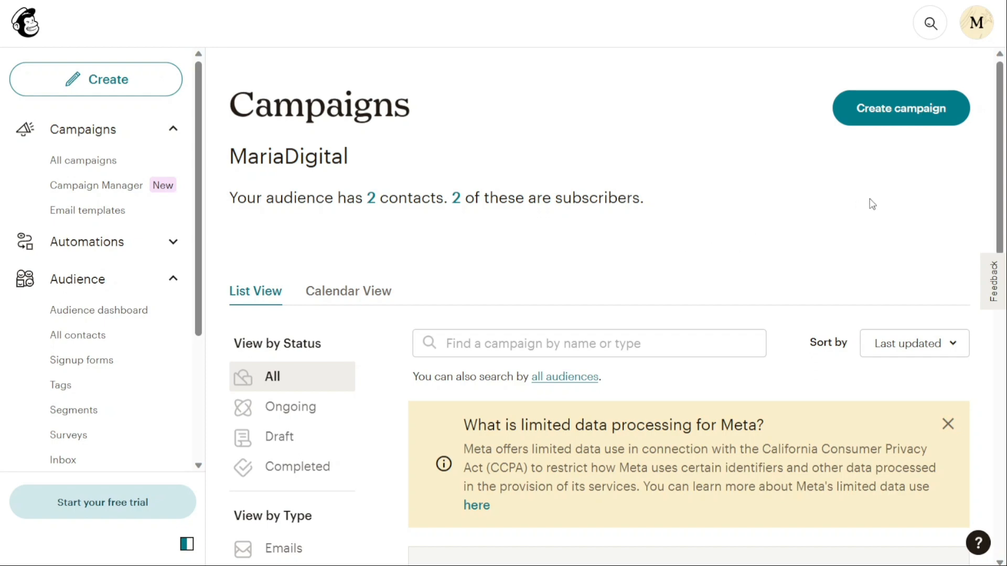
{"action": "left_click", "coordinate": [902, 117]}
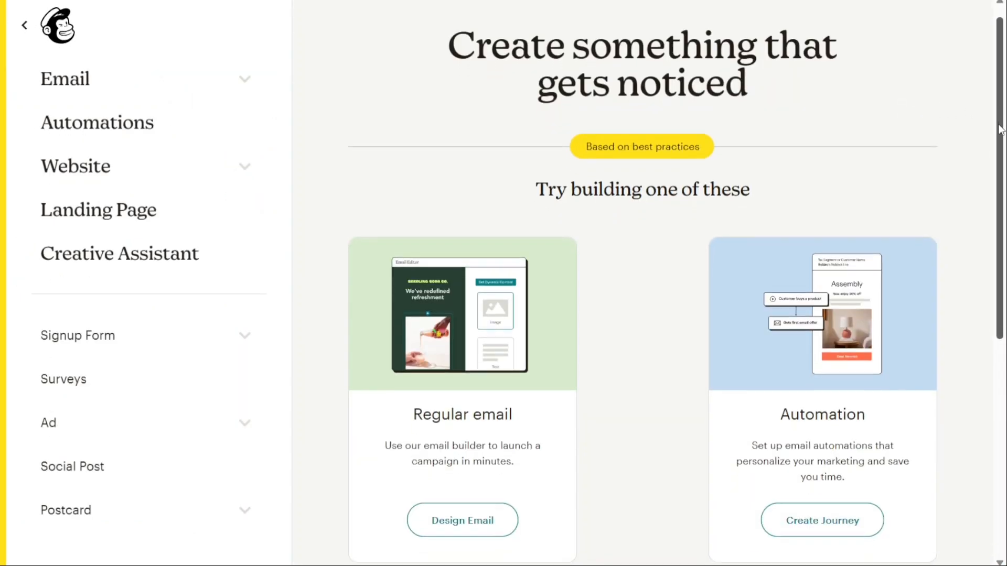
Start designing a regular email for the campaign using the New Builder.
{"action": "left_click_drag", "start_coordinate": [999, 129], "coordinate": [981, 223]}
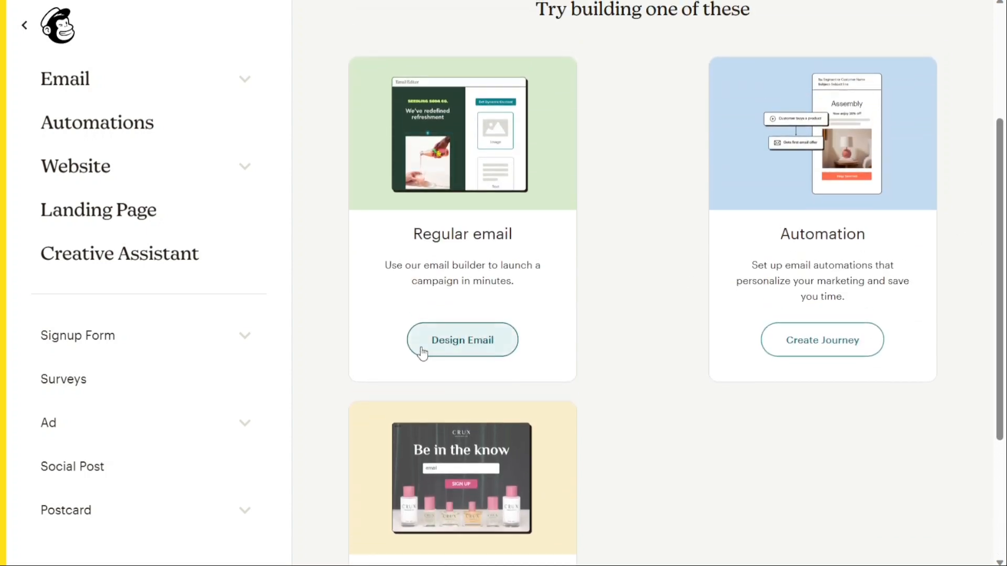
{"action": "left_click", "coordinate": [462, 340]}
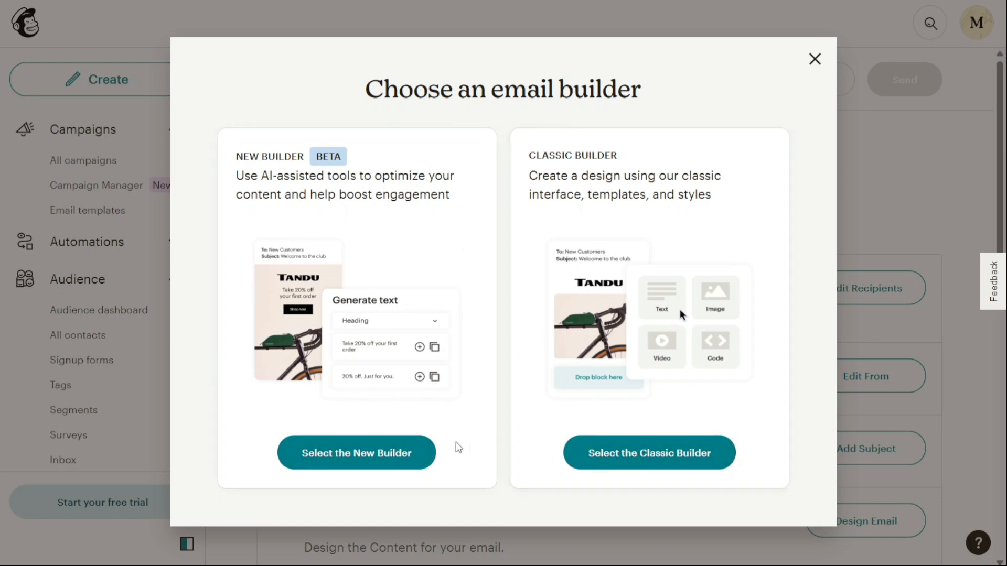
{"action": "left_click", "coordinate": [390, 453]}
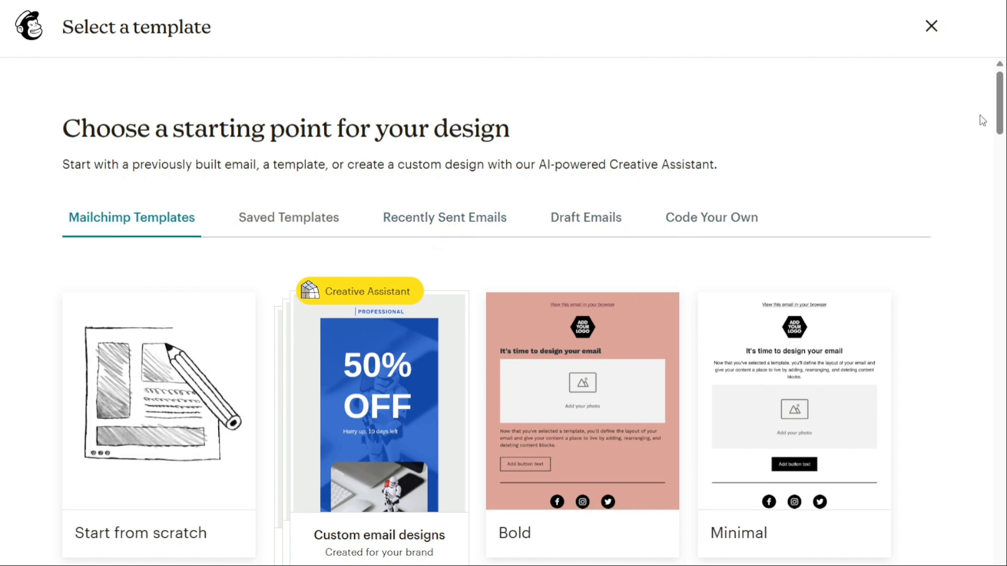
Apply the Simple Text template as the email's starting design.
{"action": "mouse_move", "coordinate": [1000, 111]}
{"action": "left_mouse_down"}
{"action": "mouse_move", "coordinate": [1000, 189]}
{"action": "mouse_move", "coordinate": [1000, 122]}
{"action": "left_mouse_up"}
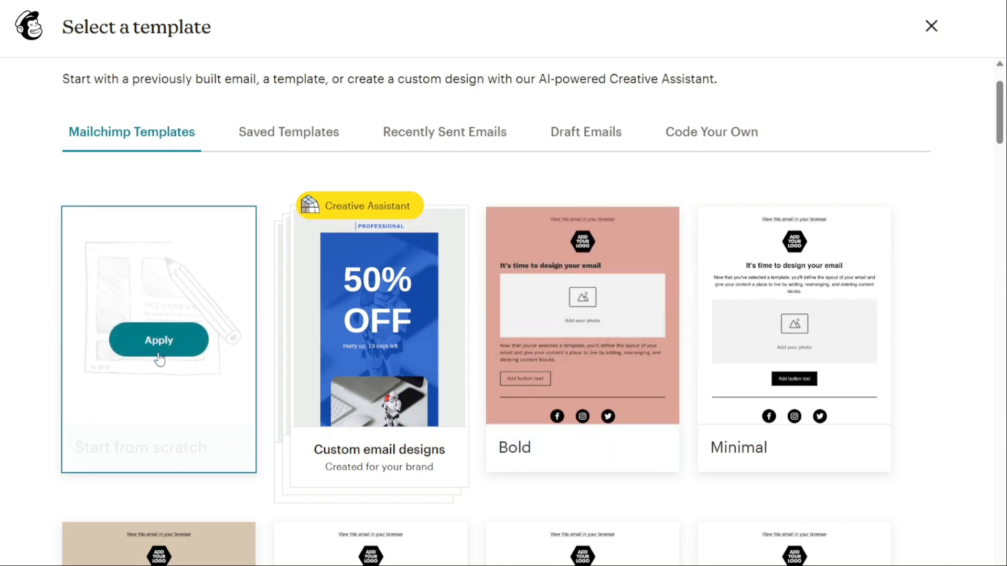
{"action": "mouse_move", "coordinate": [561, 326]}
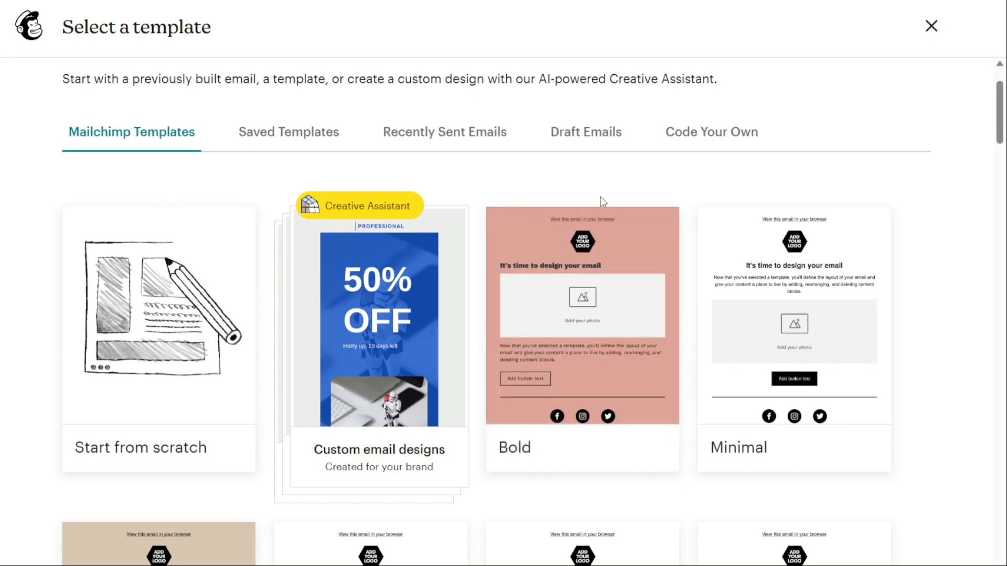
{"action": "scroll", "coordinate": [634, 186], "scroll_direction": "down", "scroll_amount": 6}
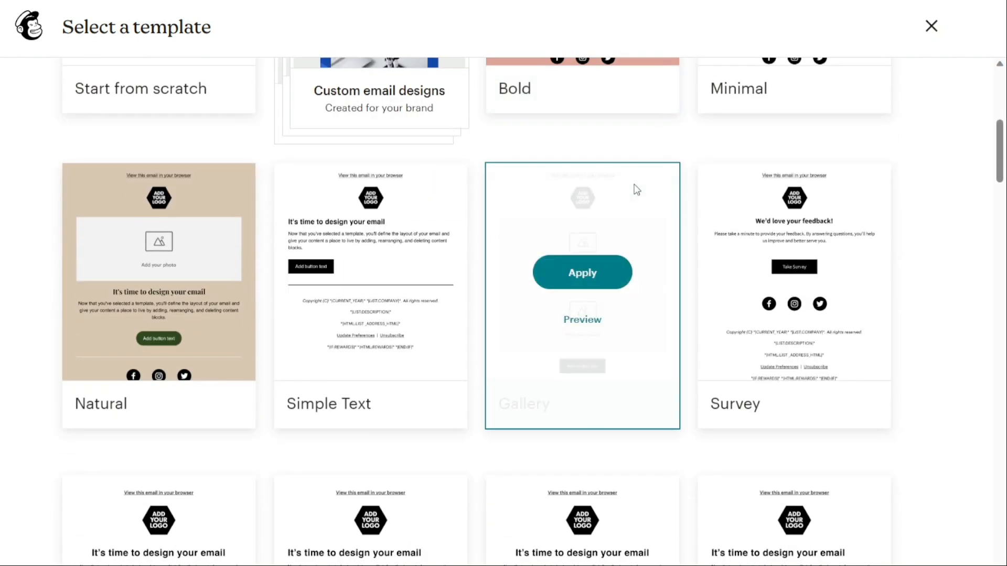
{"action": "left_click", "coordinate": [371, 284]}
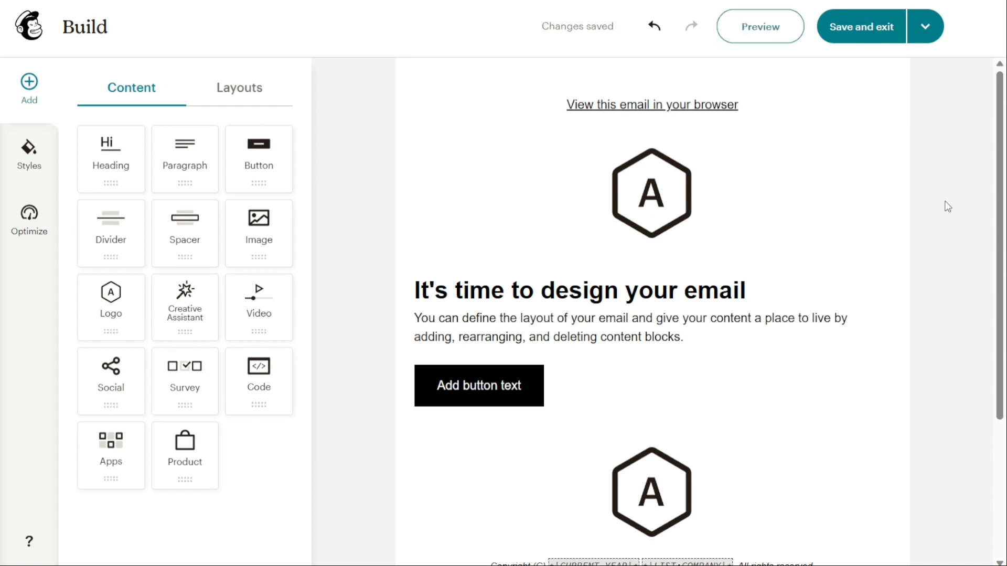
Browse the builder's content blocks, layouts and styles panels.
{"action": "left_click", "coordinate": [602, 306]}
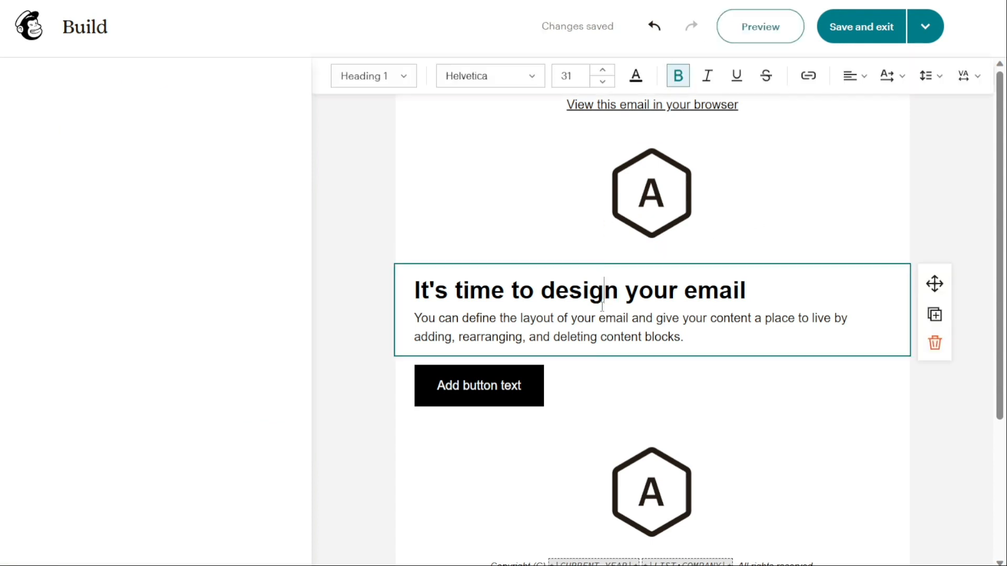
{"action": "left_click", "coordinate": [361, 193]}
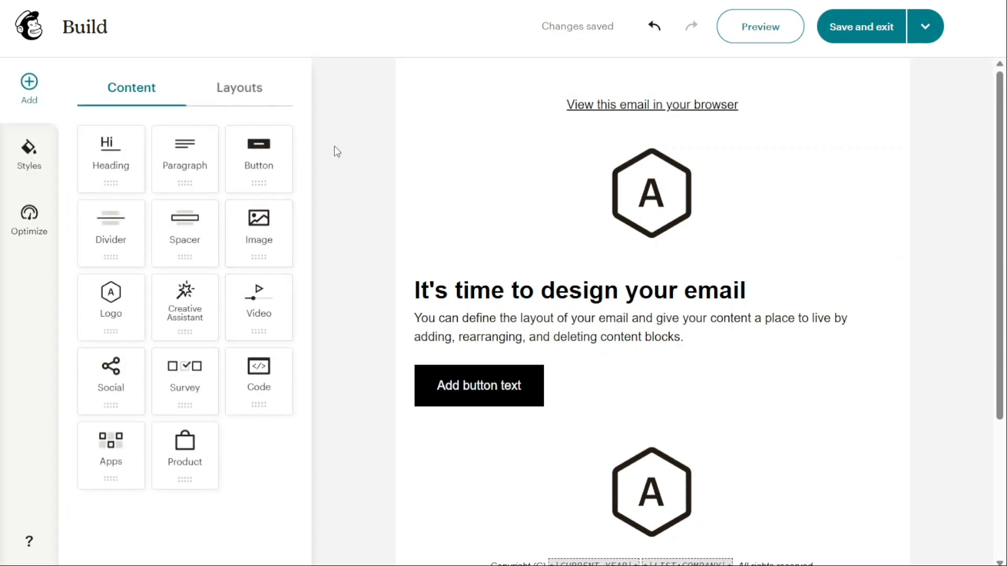
{"action": "left_click", "coordinate": [244, 95]}
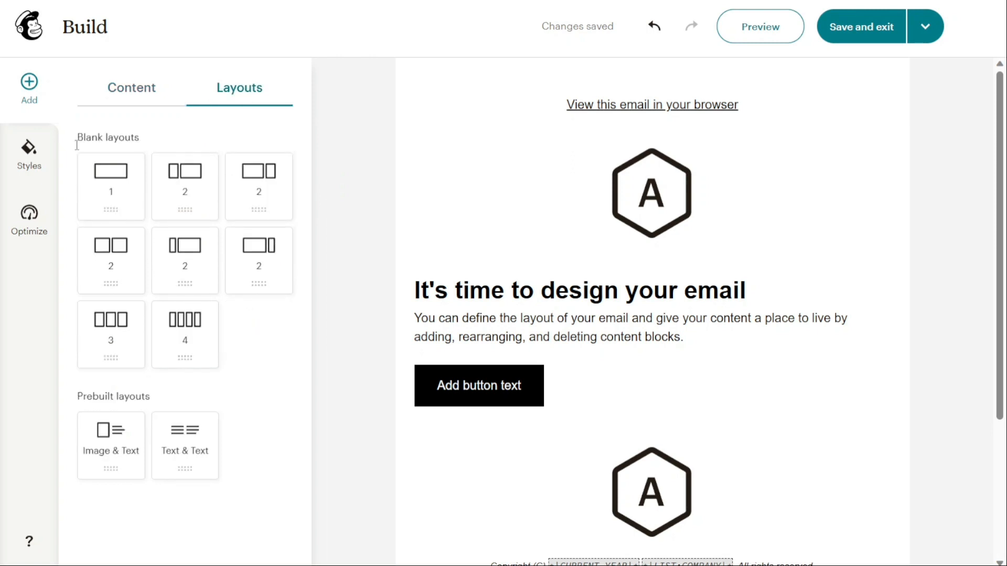
{"action": "left_click", "coordinate": [30, 154]}
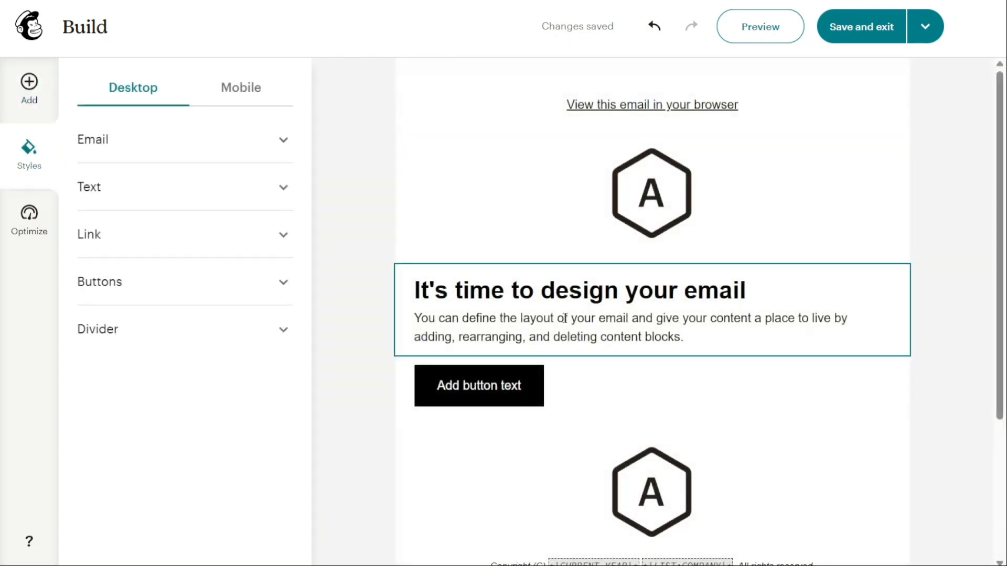
Replace the button's label text with Button.
{"action": "left_click", "coordinate": [565, 318]}
{"action": "triple_click", "coordinate": [564, 318]}
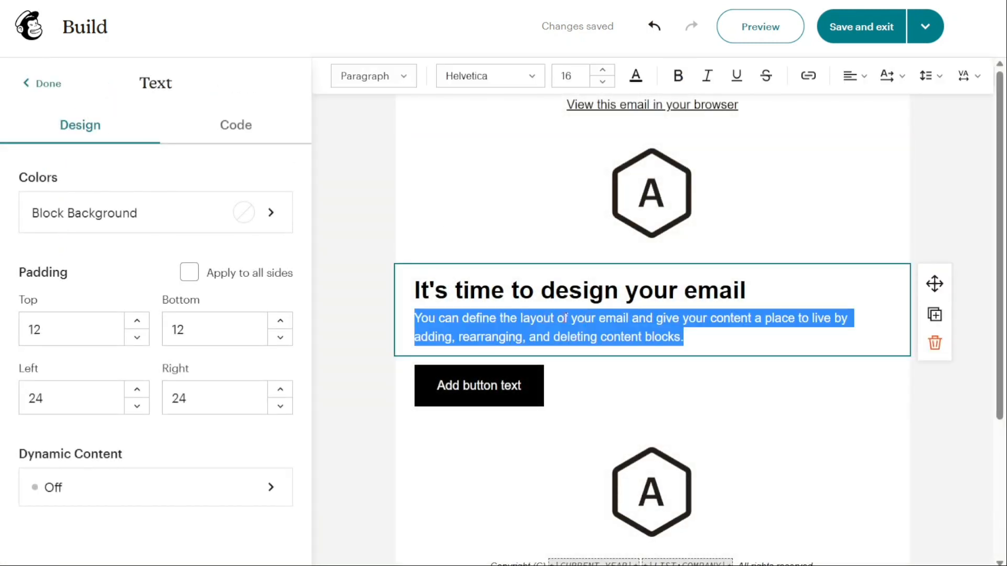
{"action": "left_click", "coordinate": [488, 391]}
{"action": "triple_click", "coordinate": [488, 391]}
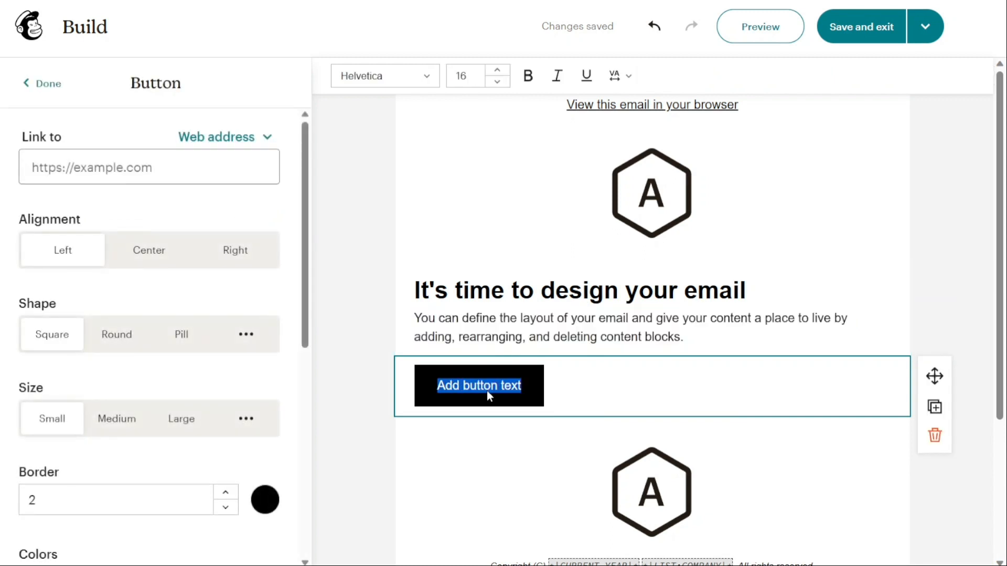
{"action": "type", "text": "Button"}
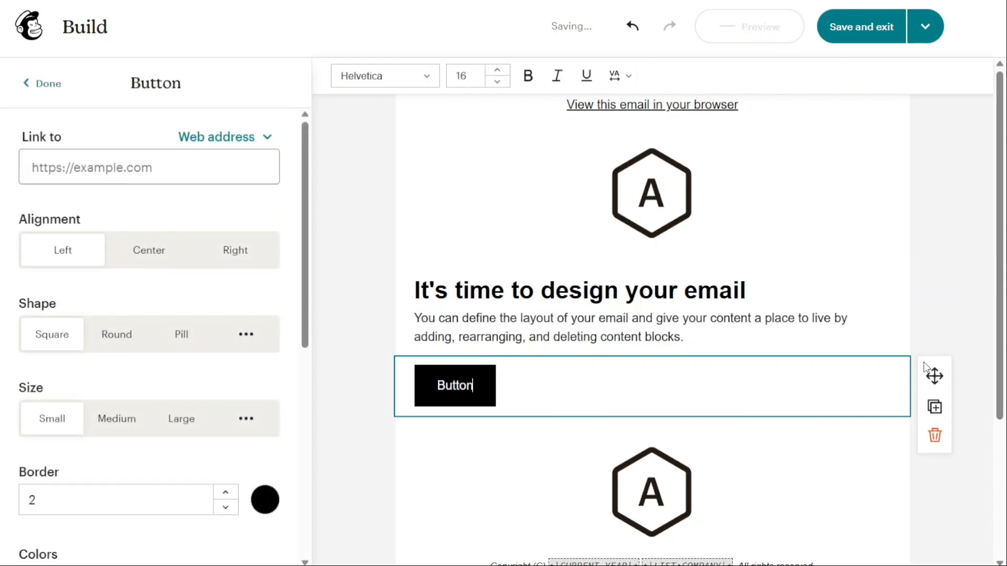
{"action": "left_click", "coordinate": [963, 284]}
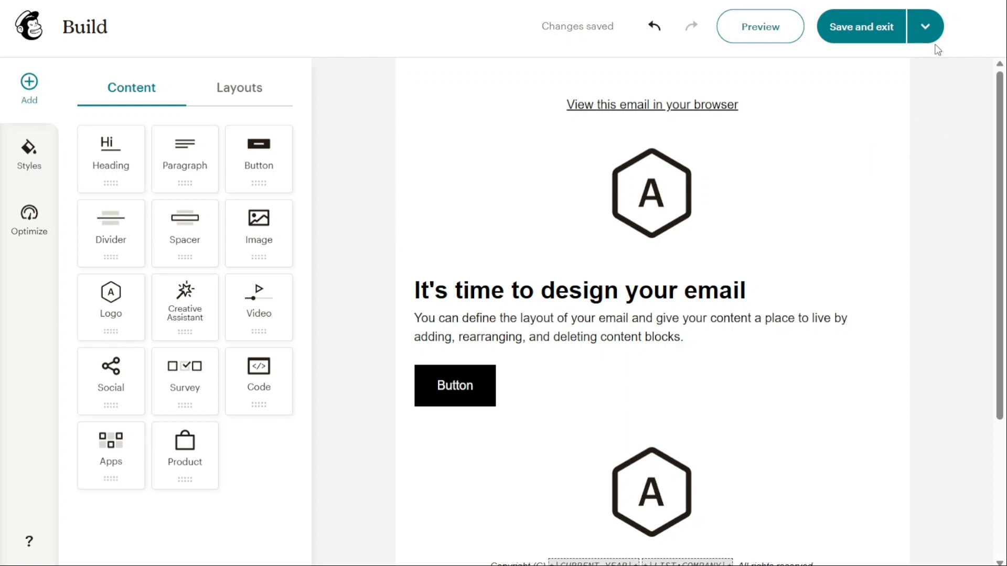
Save the finished email design and exit the builder.
{"action": "left_click", "coordinate": [926, 31]}
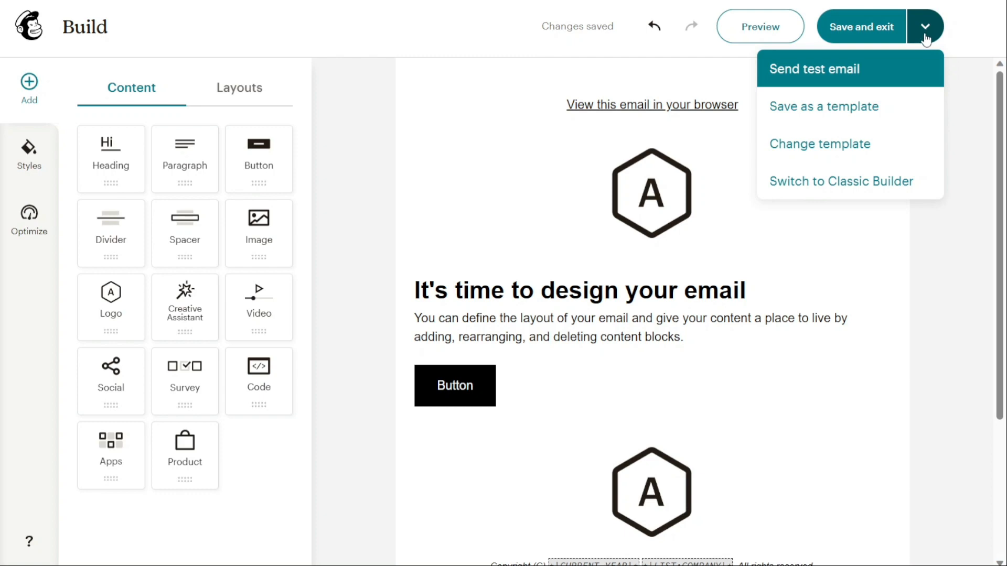
{"action": "left_click", "coordinate": [828, 74]}
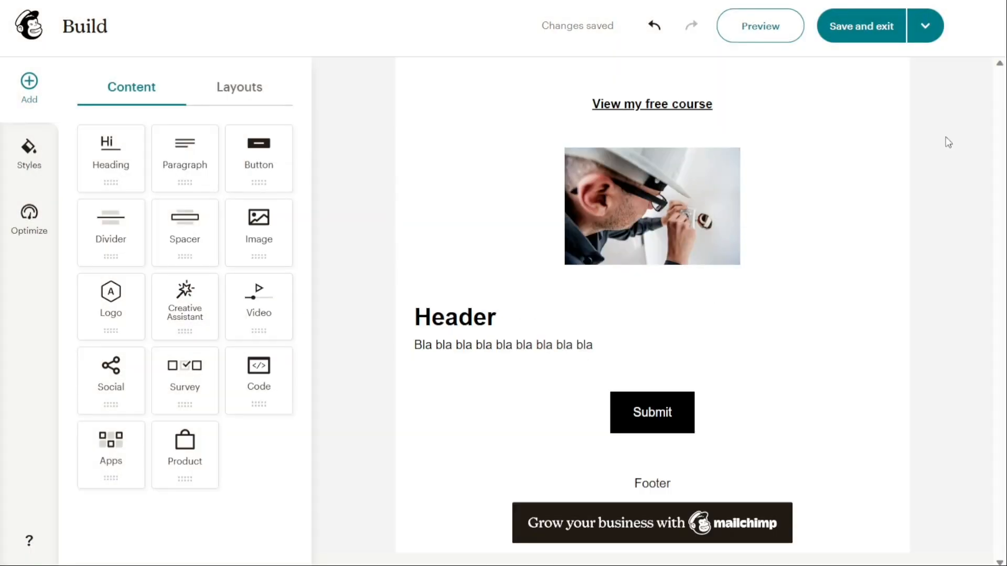
{"action": "left_click", "coordinate": [860, 26]}
{"action": "left_click", "coordinate": [528, 376]}
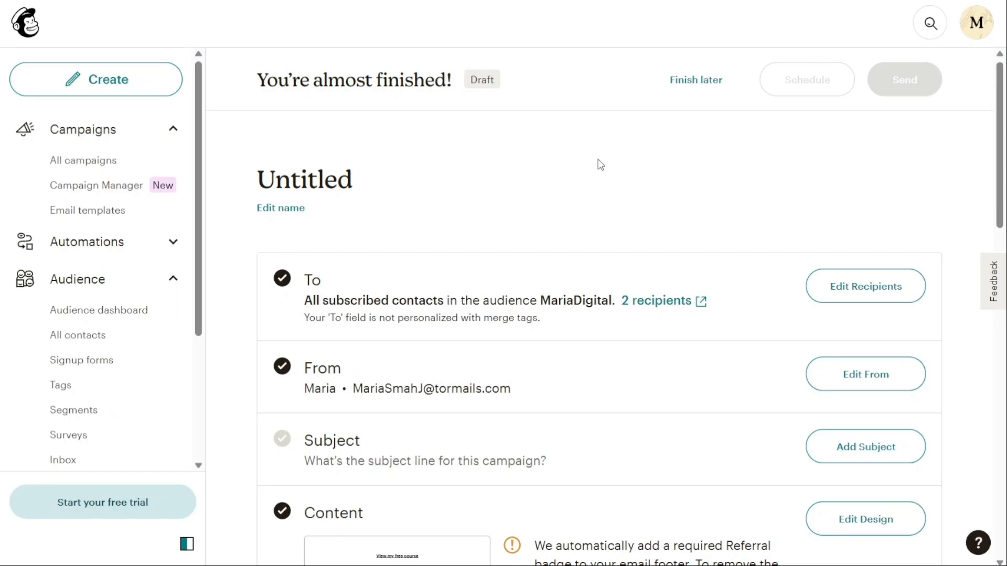
Add the campaign subject line Subject and save it.
{"action": "scroll", "coordinate": [601, 165], "scroll_direction": "down", "scroll_amount": 4}
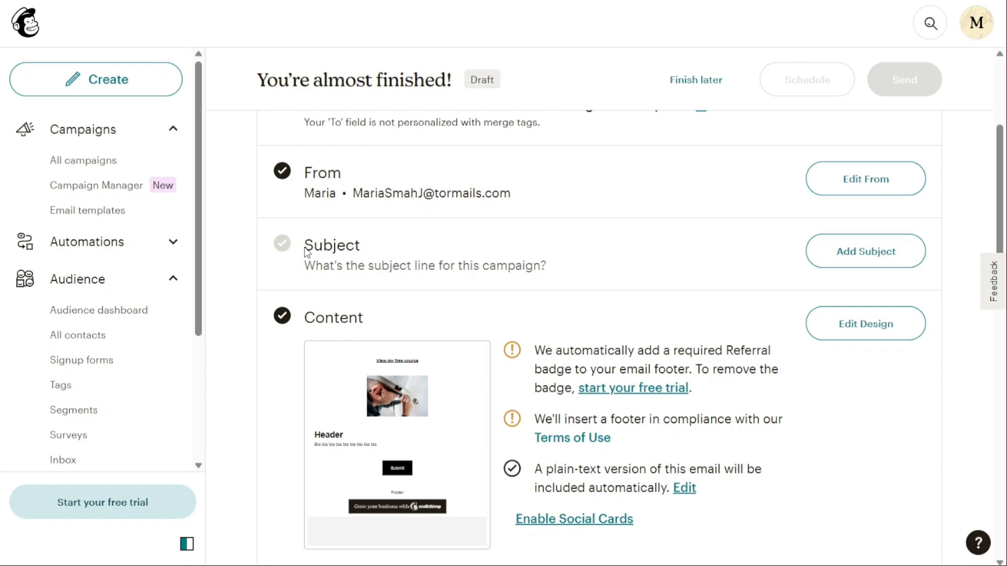
{"action": "left_click", "coordinate": [863, 261]}
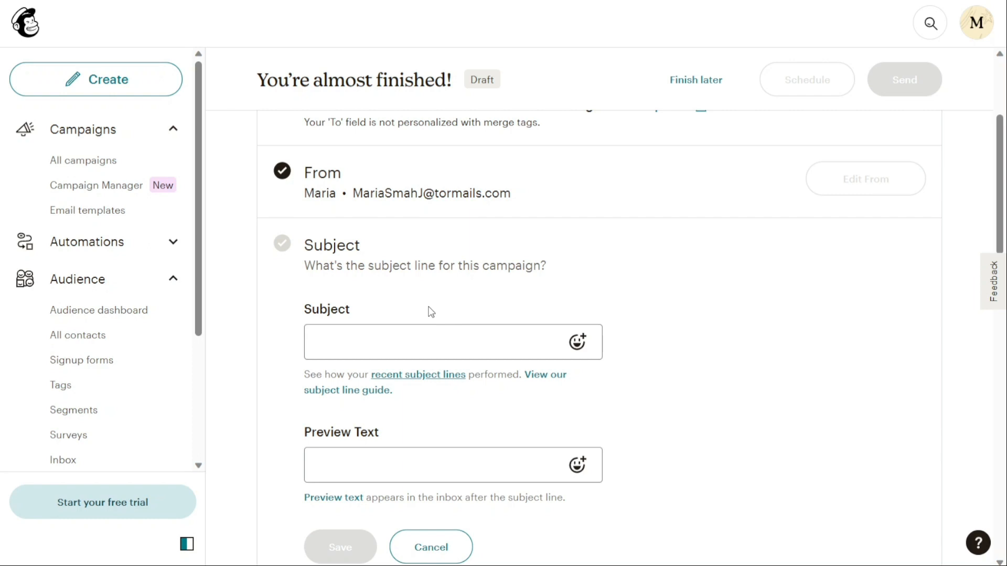
{"action": "scroll", "coordinate": [431, 312], "scroll_direction": "down", "scroll_amount": 1}
{"action": "left_click", "coordinate": [407, 282]}
{"action": "type", "text": "Subject"}
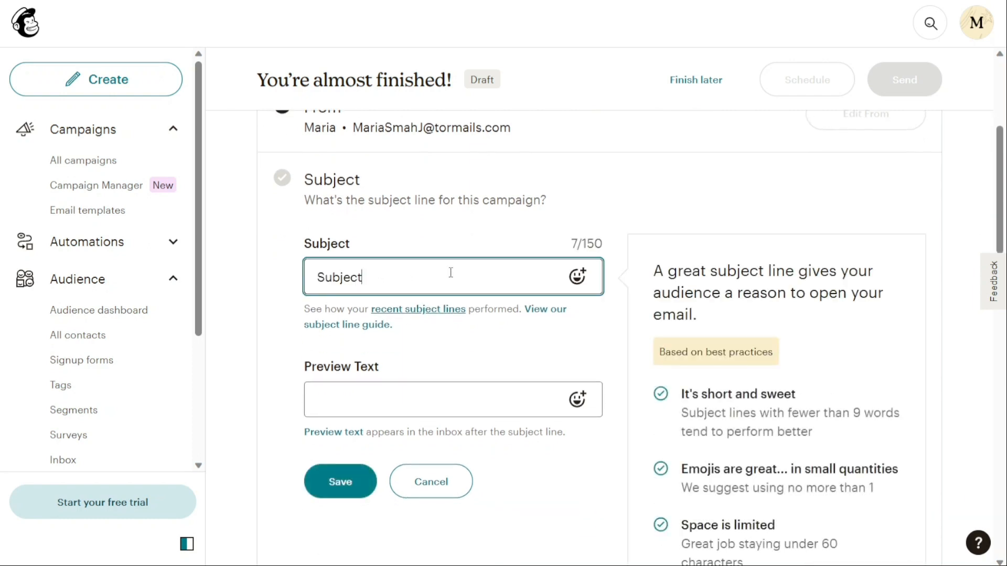
{"action": "left_click", "coordinate": [426, 398]}
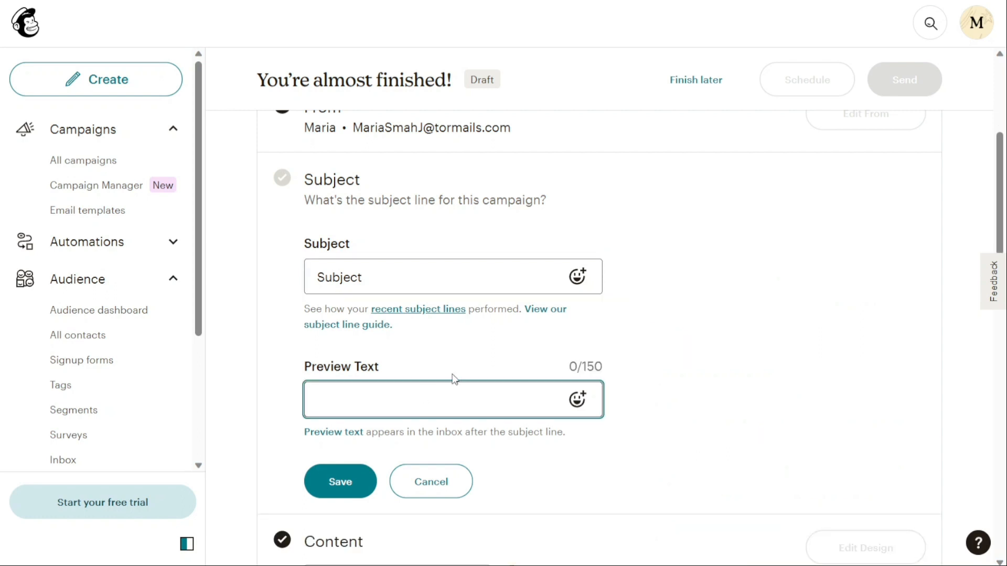
{"action": "left_click", "coordinate": [486, 353]}
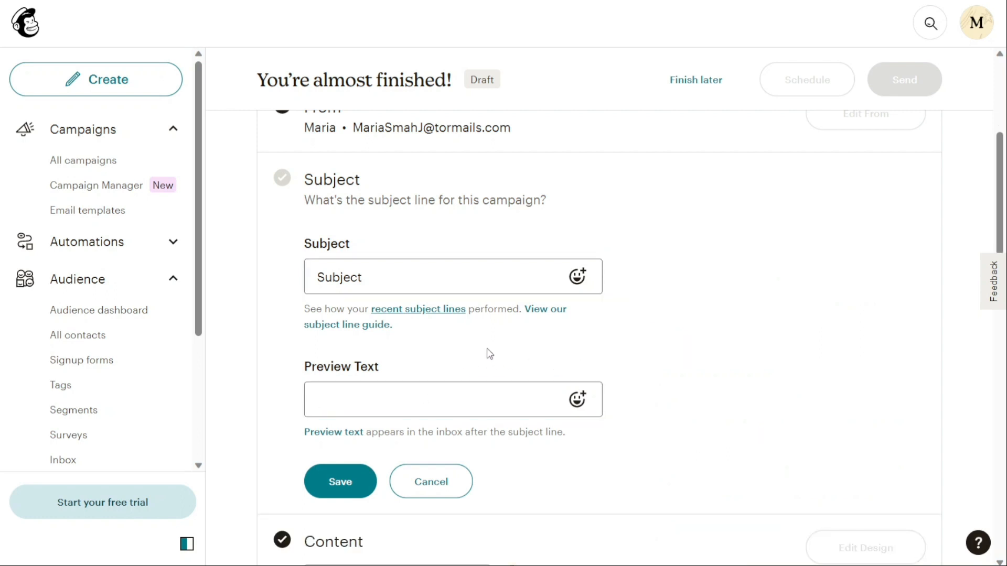
{"action": "scroll", "coordinate": [488, 348], "scroll_direction": "down", "scroll_amount": 1}
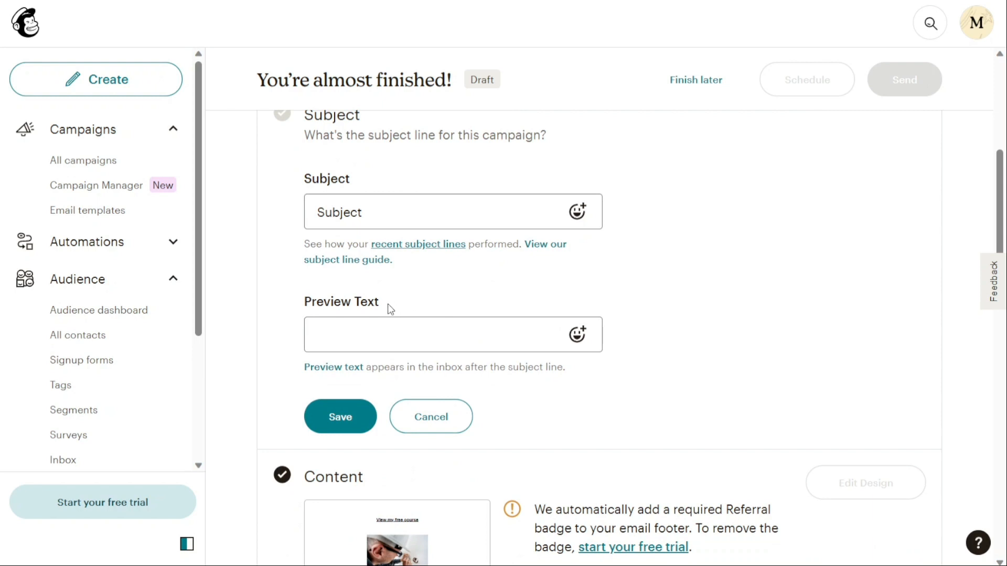
{"action": "left_click", "coordinate": [340, 424]}
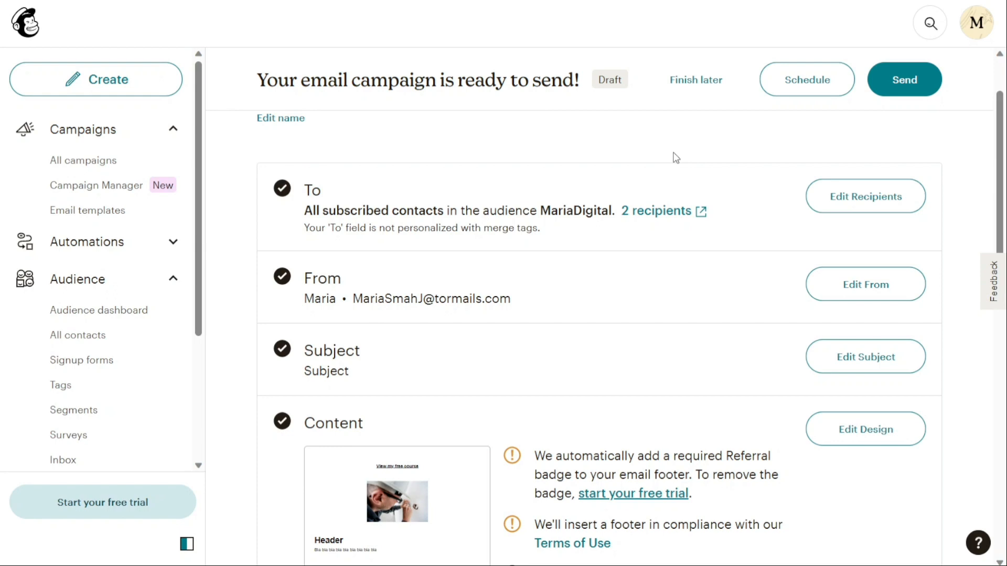
Send the campaign now to the audience.
{"action": "scroll", "coordinate": [1002, 153], "scroll_direction": "up", "scroll_amount": 2}
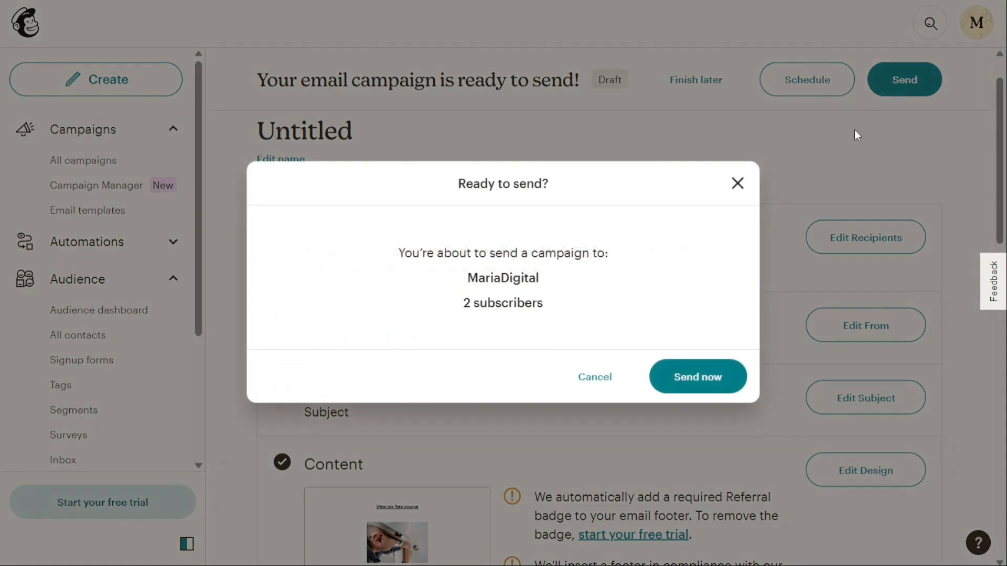
{"action": "left_click", "coordinate": [696, 375]}
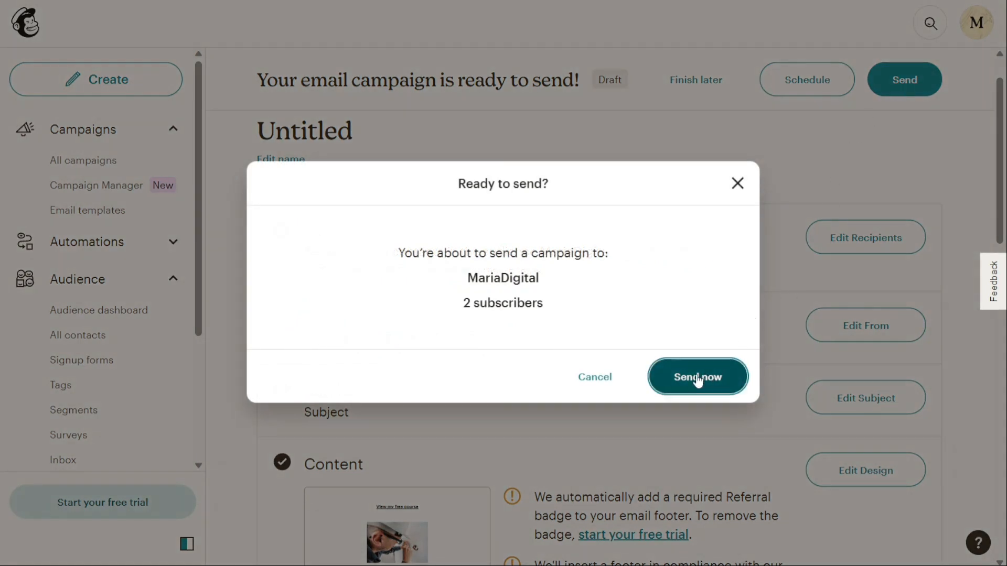